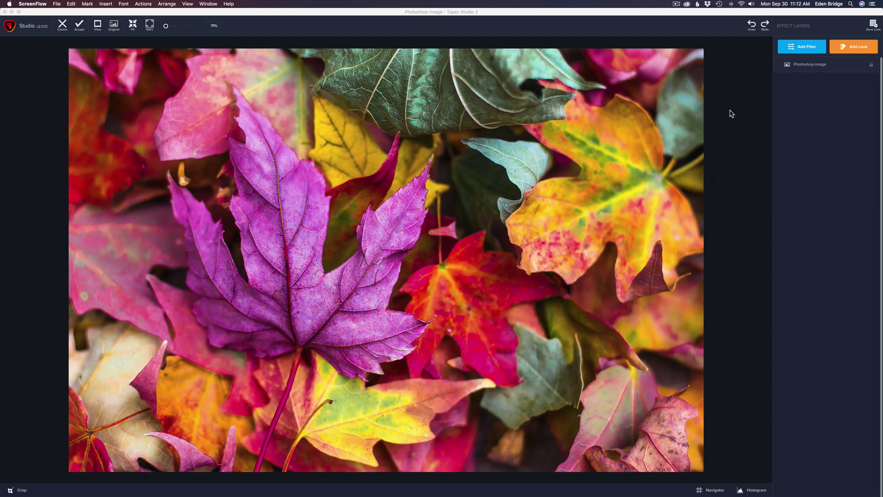
# Step: Add an AI ReMix filter to the leaf image and browse its style thumbnails
pyautogui.click(807, 50)
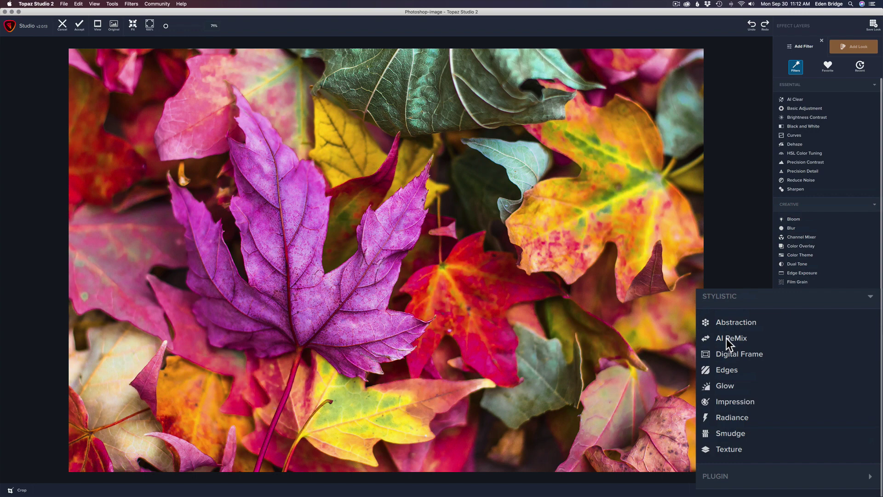
pyautogui.click(794, 347)
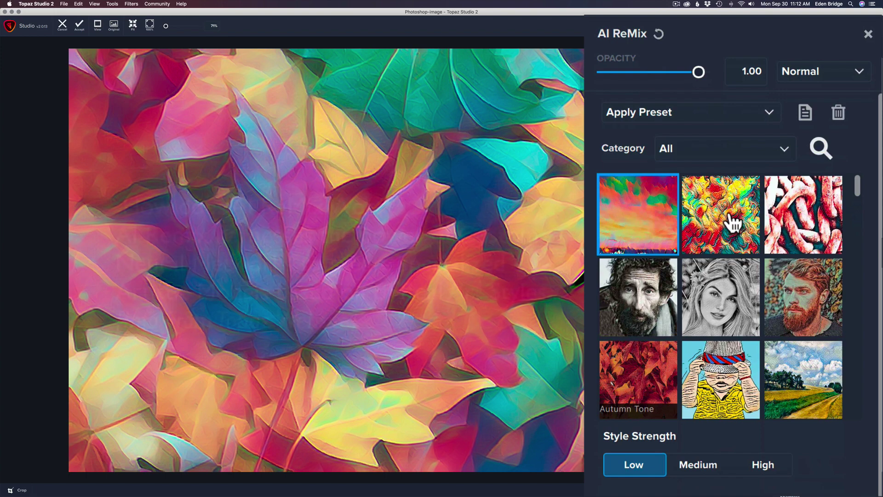
pyautogui.scroll(-3, 775, 232)
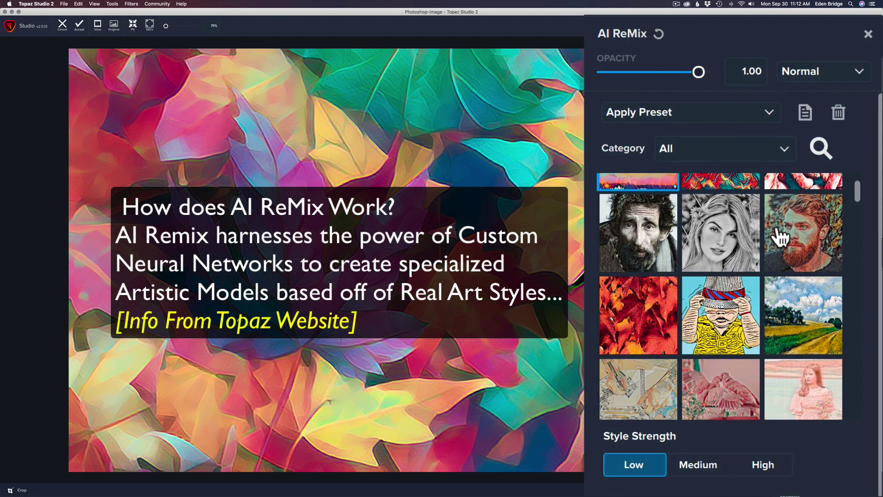
pyautogui.scroll(3, 778, 235)
pyautogui.scroll(-4, 733, 233)
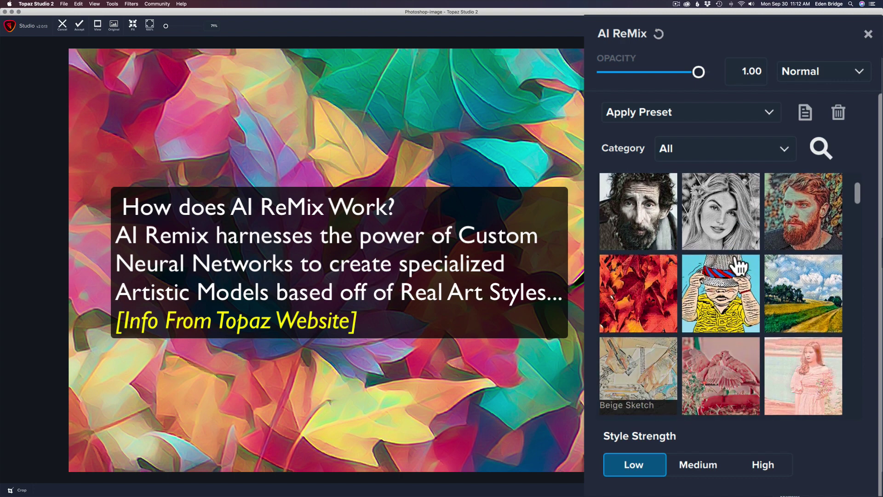
pyautogui.scroll(-2, 738, 271)
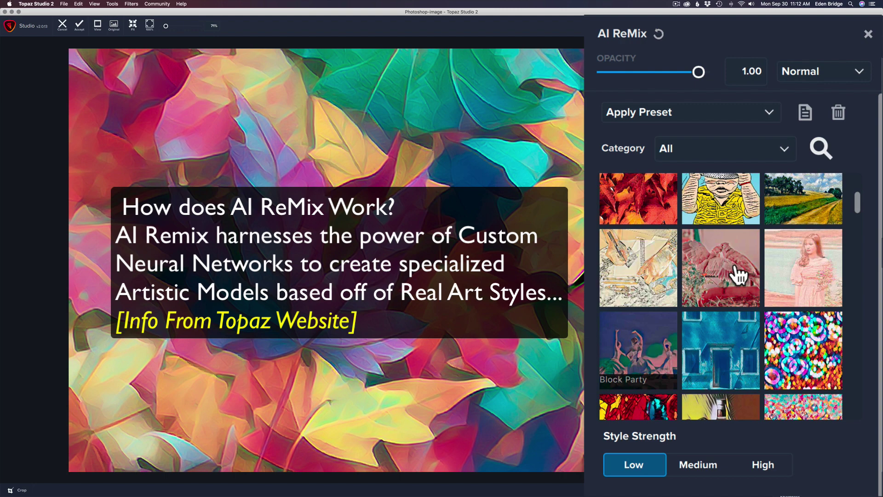
pyautogui.scroll(4, 737, 275)
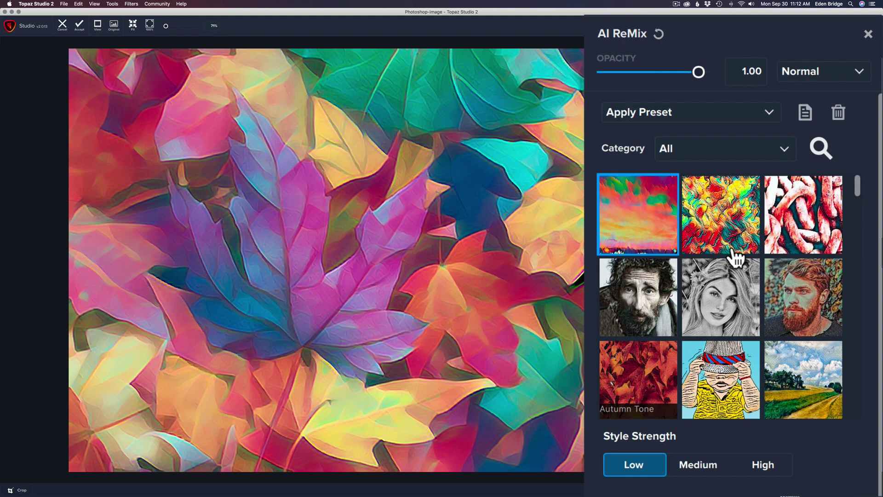
# Step: Try the Abstract Swirl, Aged Gild, red-bearded man and Ashen Waves styles on the leaf image
pyautogui.click(725, 212)
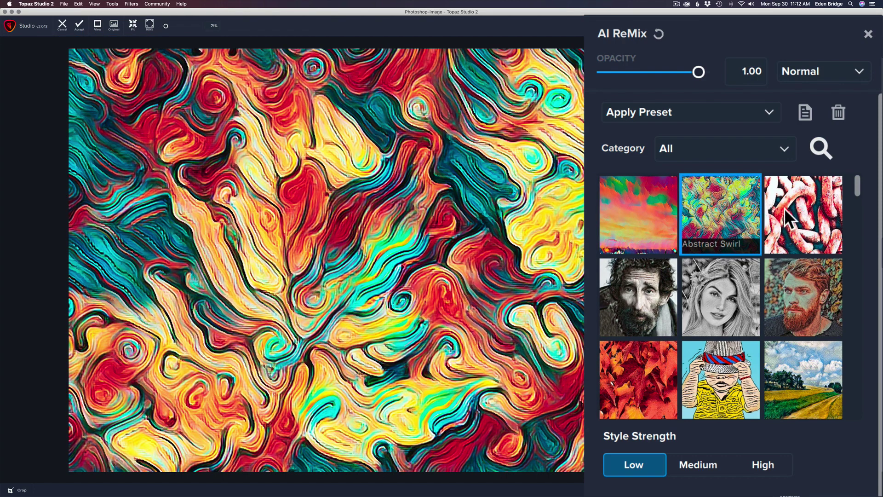
pyautogui.click(812, 204)
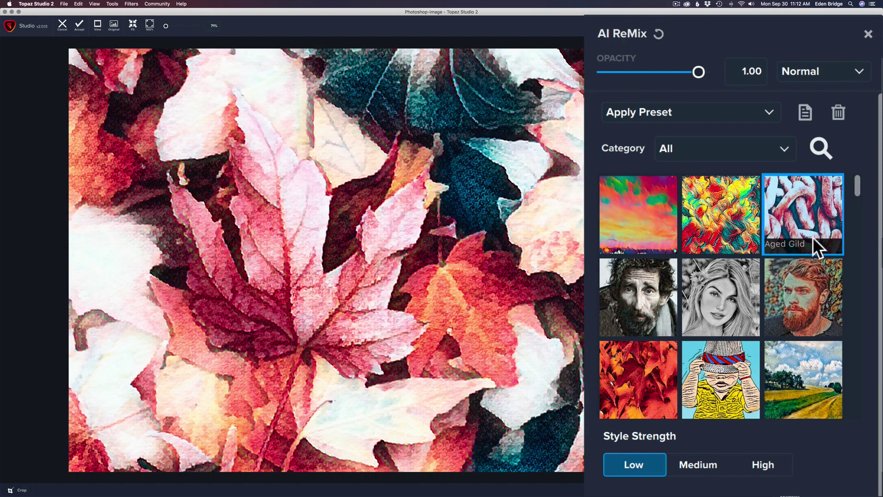
pyautogui.click(809, 294)
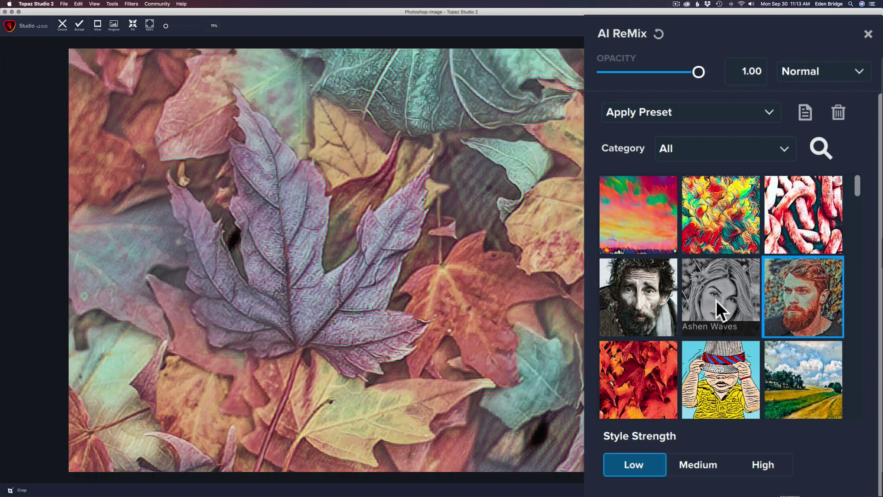
pyautogui.click(715, 300)
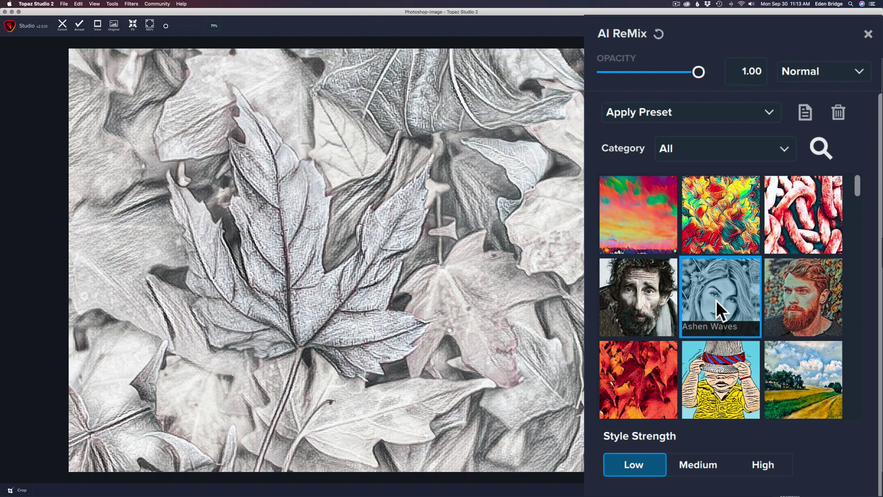
# Step: Try the Block Party, Blue Chalk and Bokeh Hue styles on the leaf image
pyautogui.scroll(-3, 715, 300)
pyautogui.scroll(-2, 715, 301)
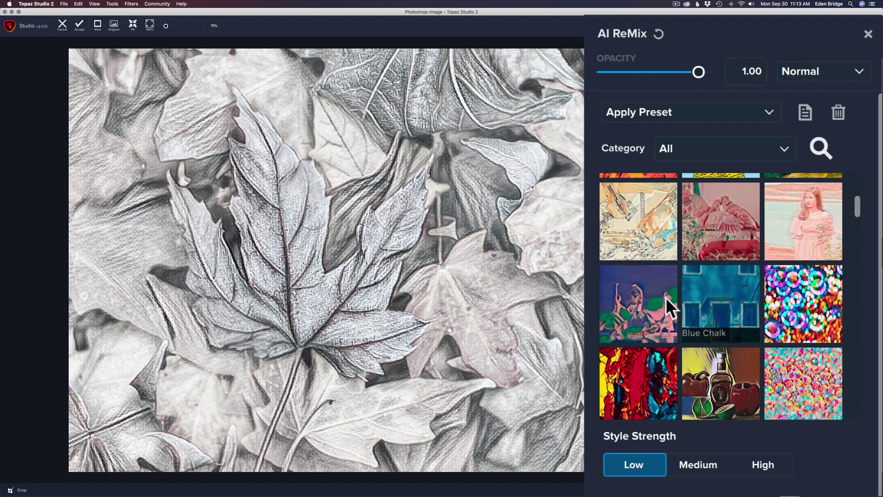
pyautogui.click(652, 296)
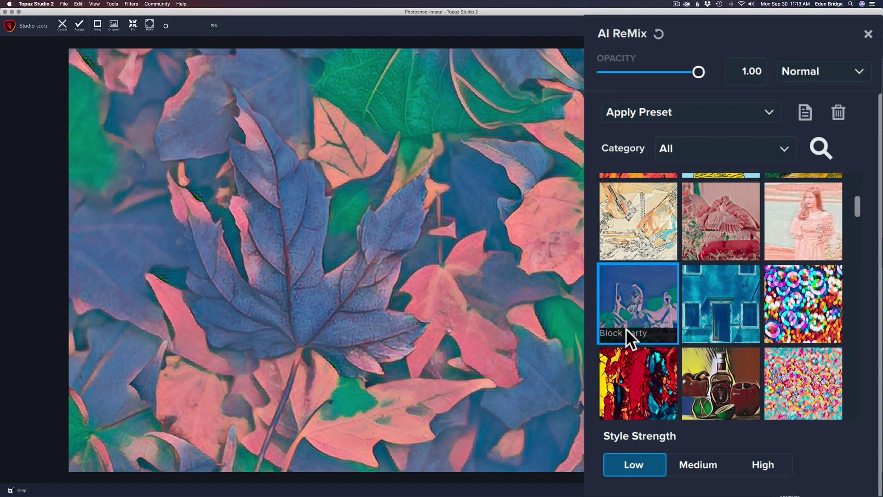
pyautogui.click(724, 309)
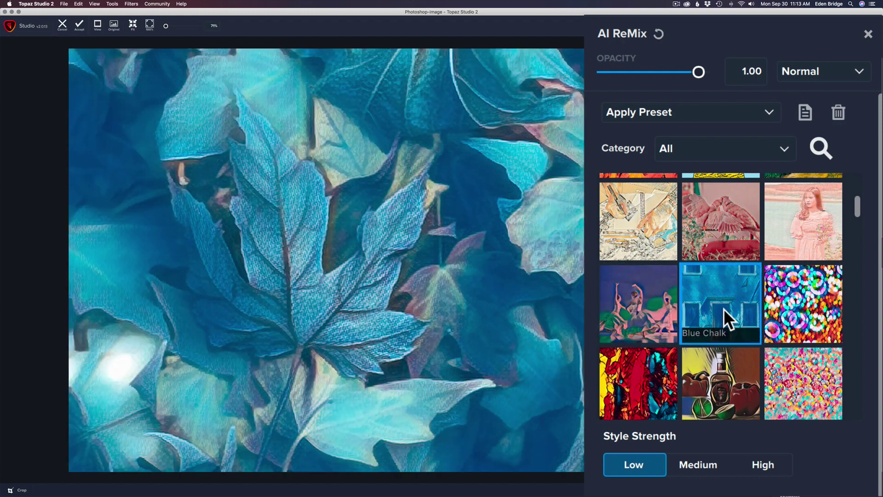
pyautogui.click(808, 286)
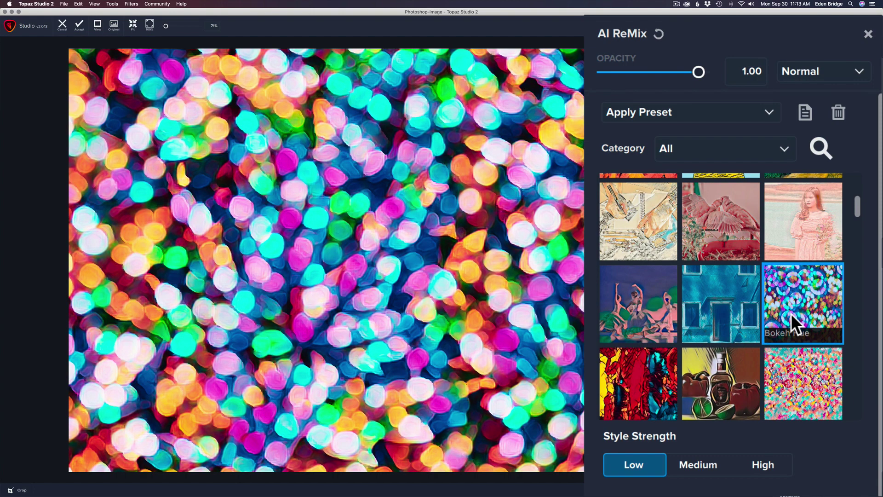
# Step: Try the Cotton Candy and Dare Devil styles on the leaf image
pyautogui.scroll(-5, 790, 314)
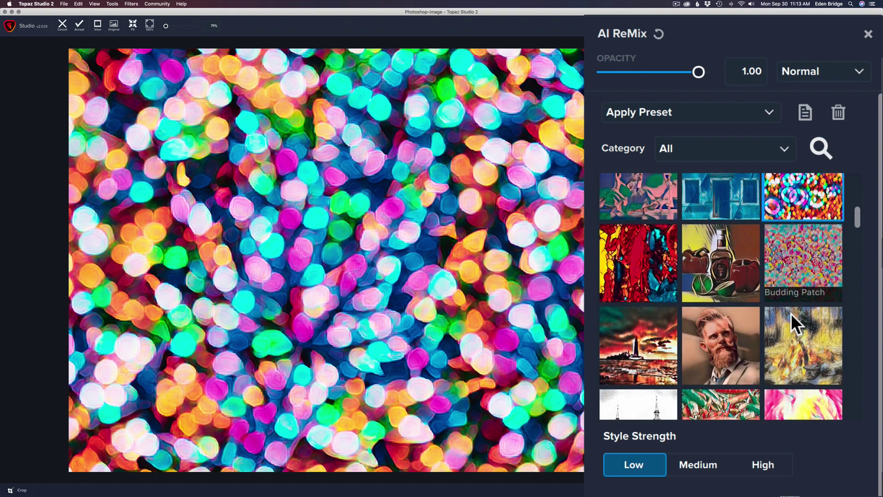
pyautogui.scroll(-5, 790, 313)
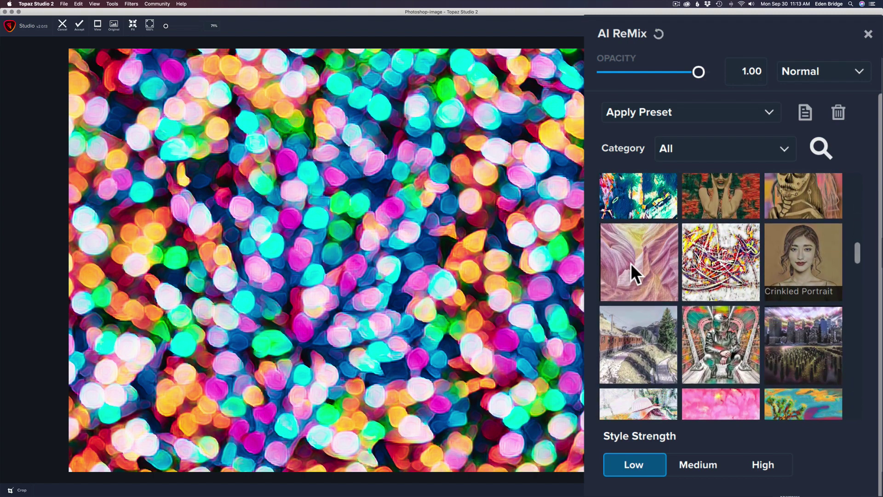
pyautogui.click(631, 263)
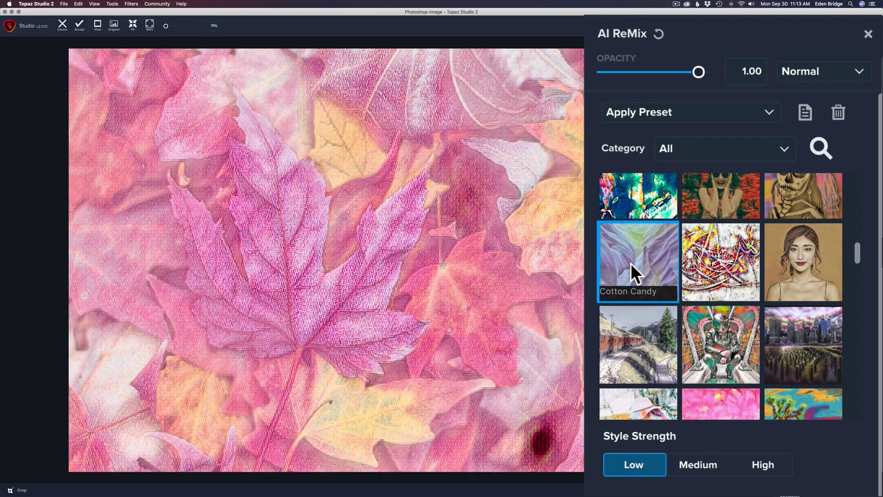
pyautogui.click(722, 337)
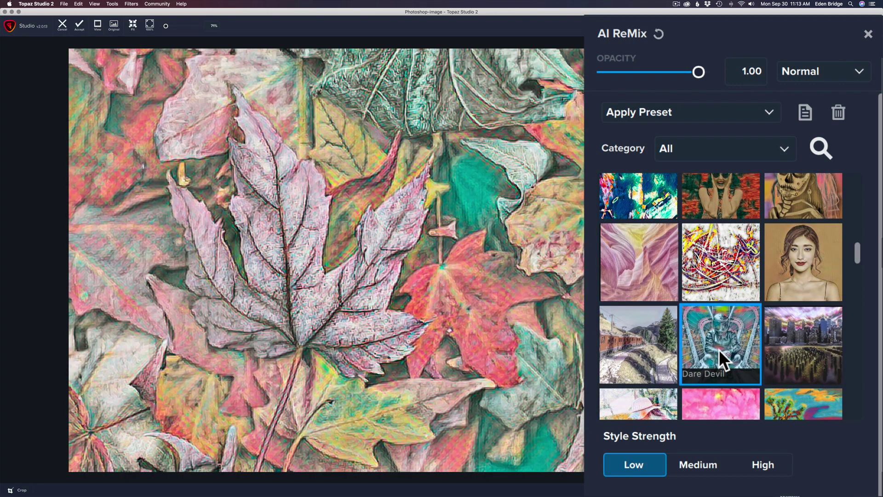
# Step: Browse further through the style collection and try the Violet Night style
pyautogui.scroll(-10, 815, 342)
pyautogui.scroll(-15, 815, 341)
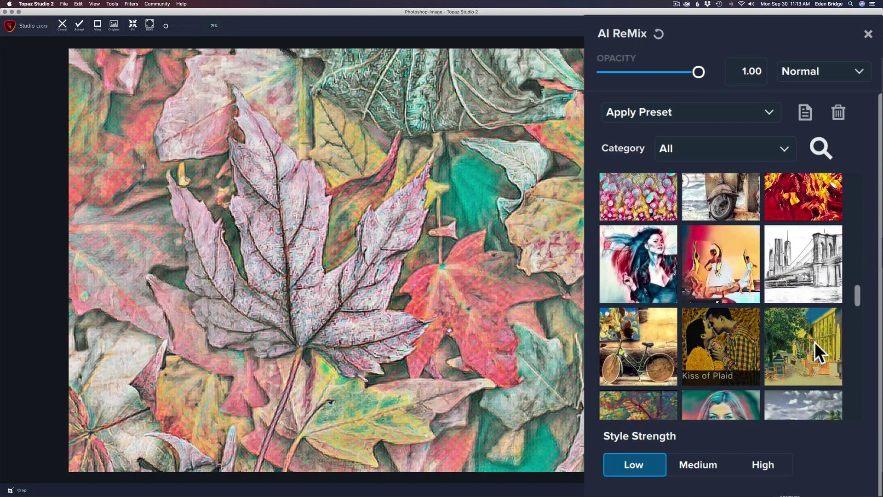
pyautogui.scroll(-15, 815, 342)
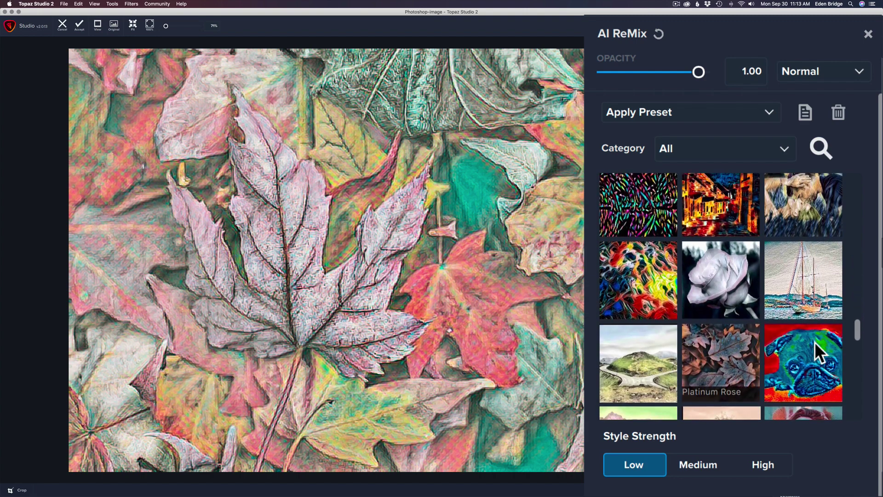
pyautogui.scroll(-15, 814, 341)
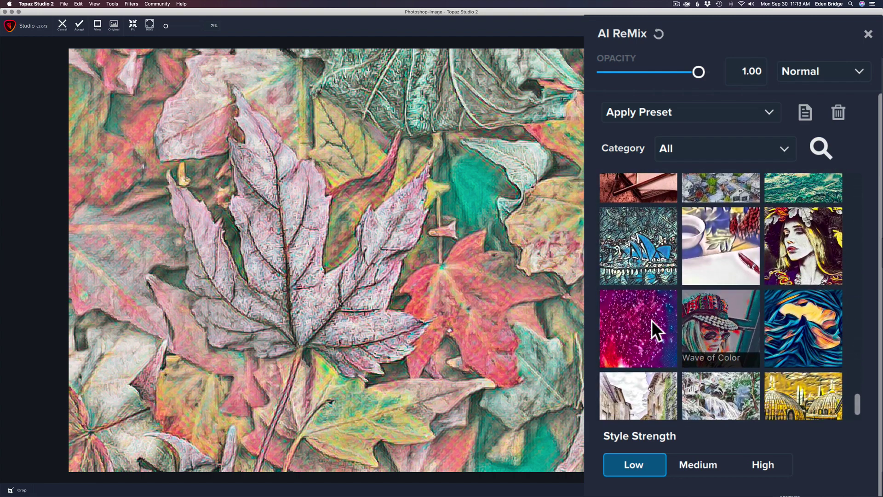
pyautogui.click(637, 321)
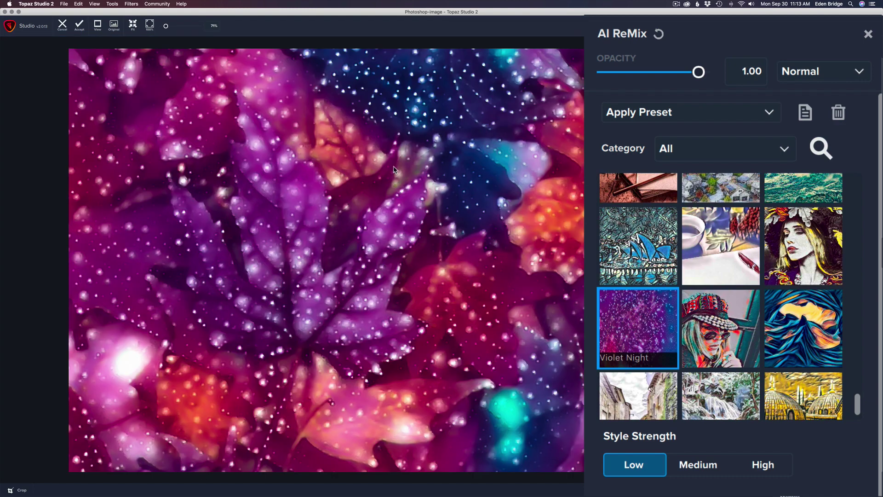
# Step: Return to the start of the style collection and look through the available AI ReMix presets
pyautogui.scroll(15, 711, 220)
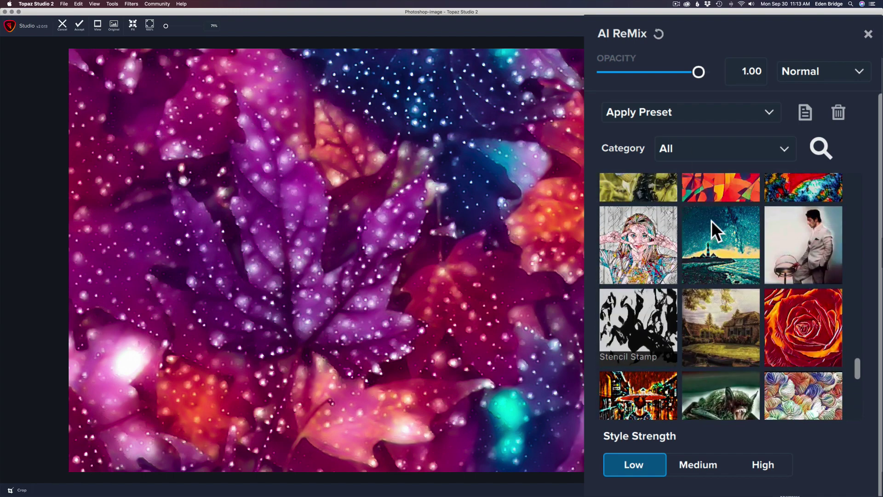
pyautogui.scroll(5, 711, 220)
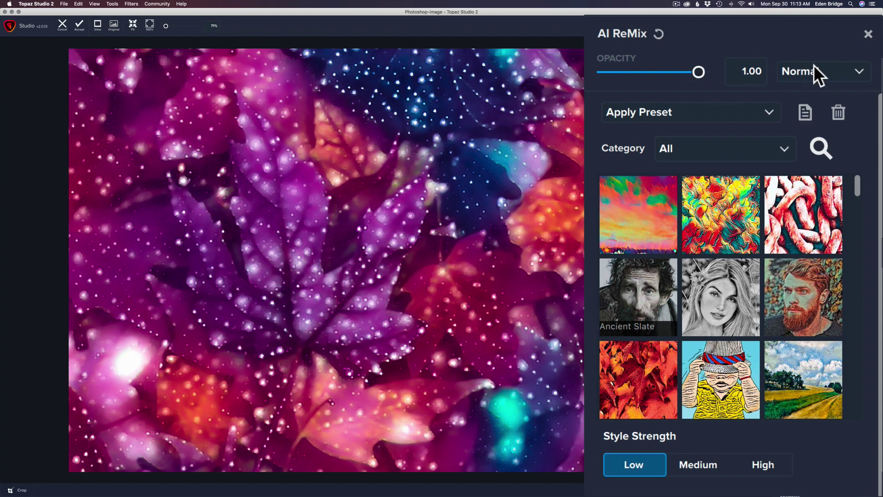
pyautogui.click(768, 111)
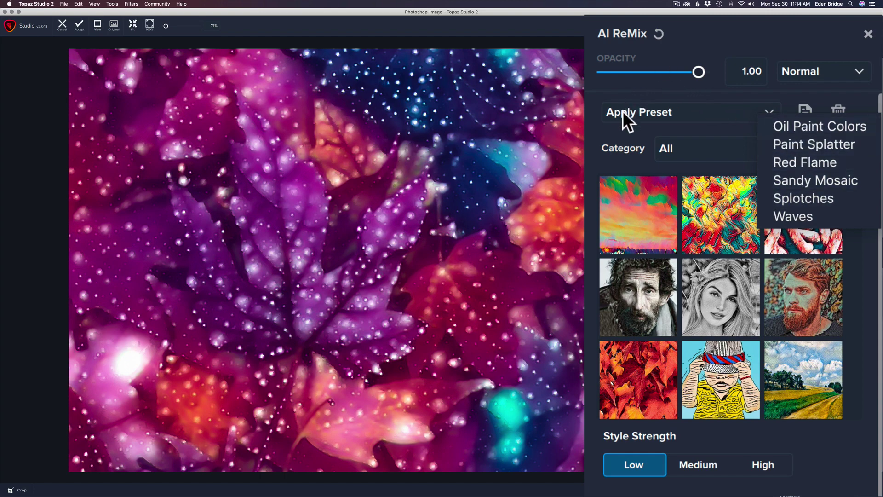
pyautogui.click(594, 163)
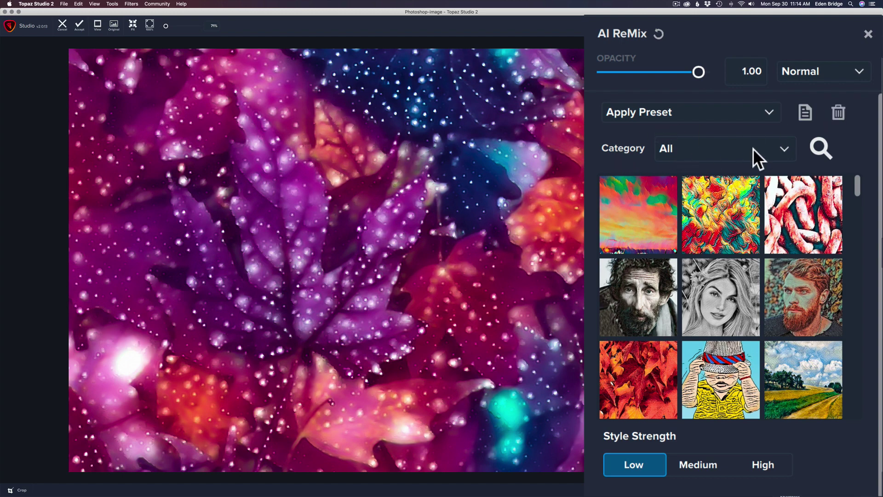
# Step: Filter the AI ReMix styles to the High Impact category and try the Bold and Brash style
pyautogui.click(782, 147)
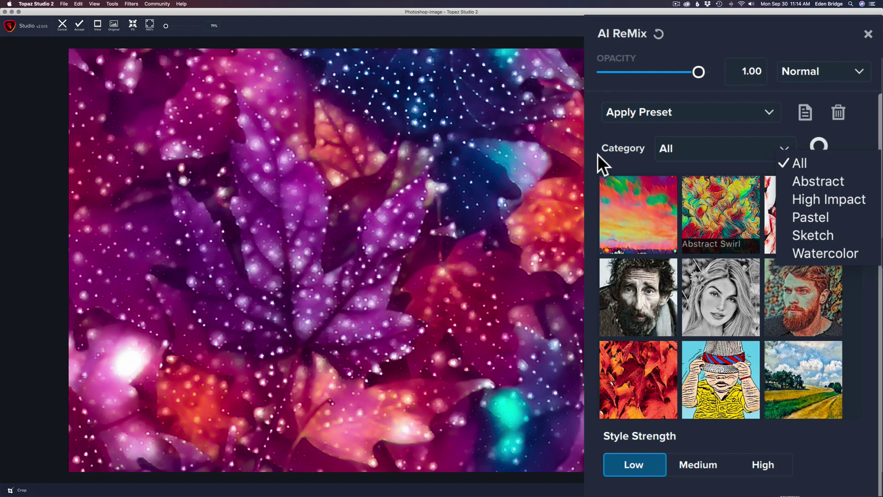
pyautogui.click(816, 199)
pyautogui.scroll(-2, 815, 255)
pyautogui.scroll(-4, 815, 255)
pyautogui.scroll(3, 812, 253)
pyautogui.scroll(3, 810, 254)
pyautogui.scroll(-6, 811, 253)
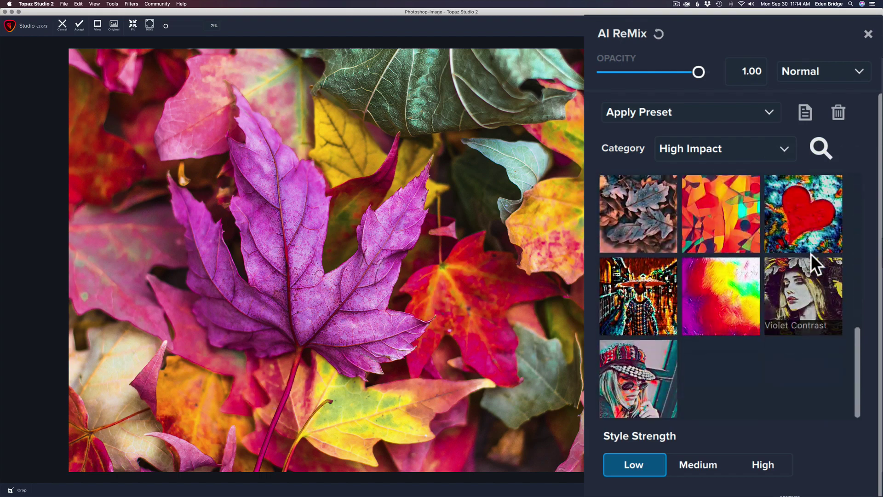
pyautogui.scroll(5, 810, 253)
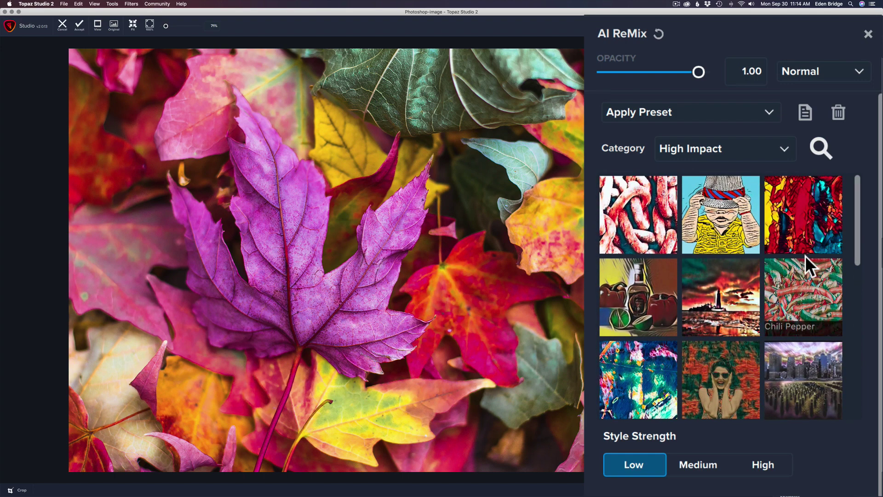
pyautogui.scroll(-2, 806, 255)
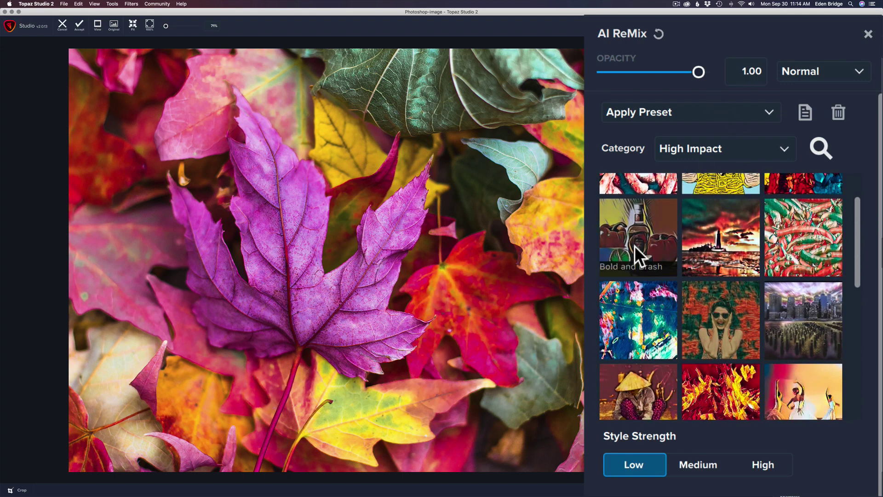
pyautogui.click(638, 227)
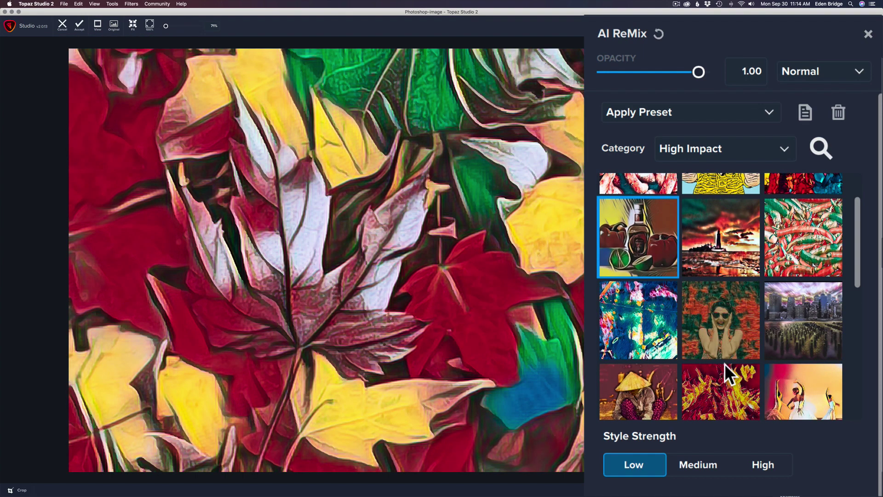
# Step: Apply the Heavy Blaze style and raise its Style Strength through Medium to High
pyautogui.scroll(-3, 725, 363)
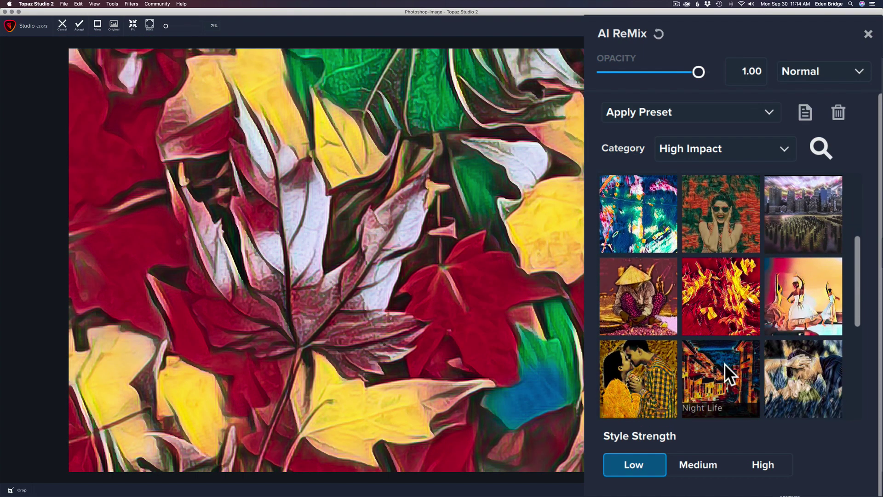
pyautogui.click(713, 289)
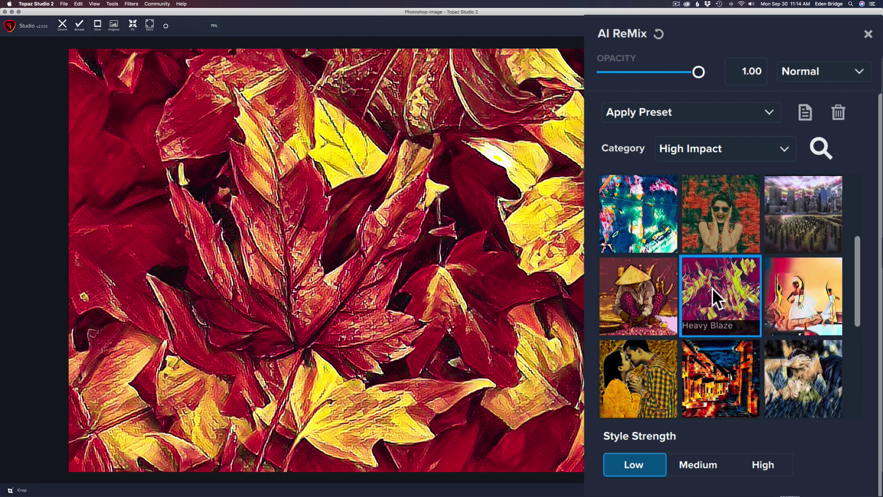
pyautogui.scroll(-2, 712, 287)
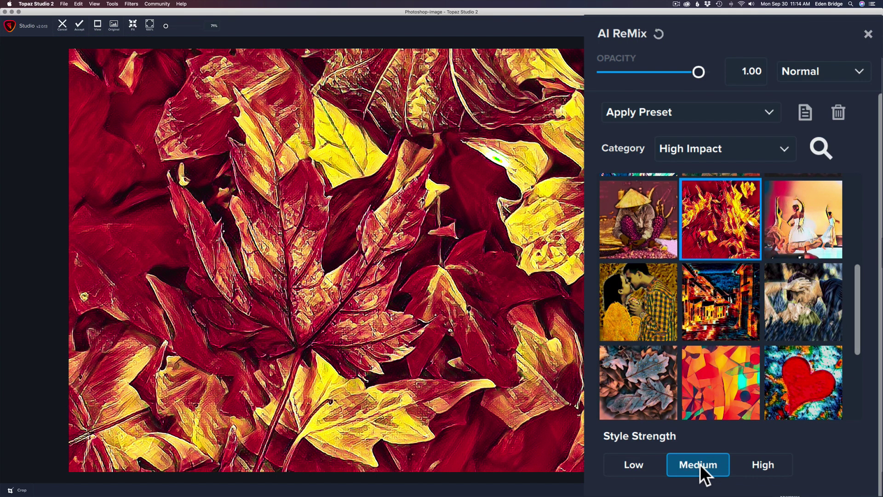
pyautogui.click(760, 464)
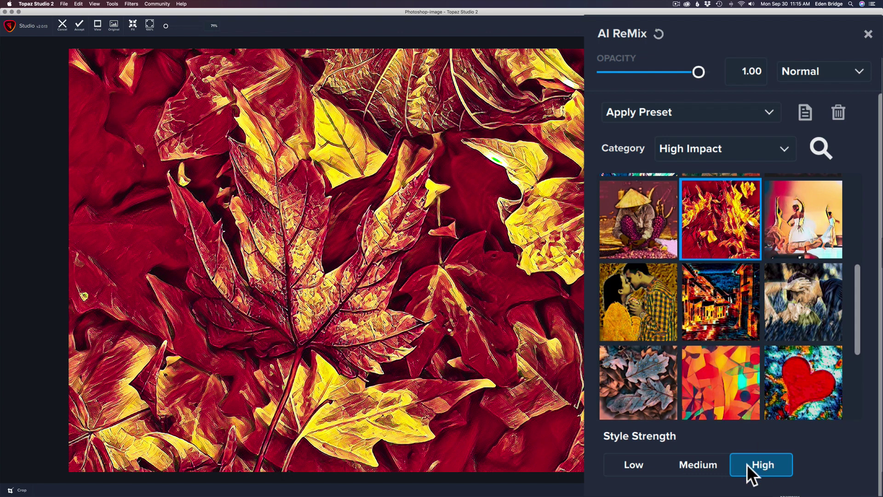
# Step: Set the Style Strength to Low and apply the rainbow-coloured gradient style near the end of the High Impact category
pyautogui.click(638, 463)
pyautogui.scroll(-5, 725, 387)
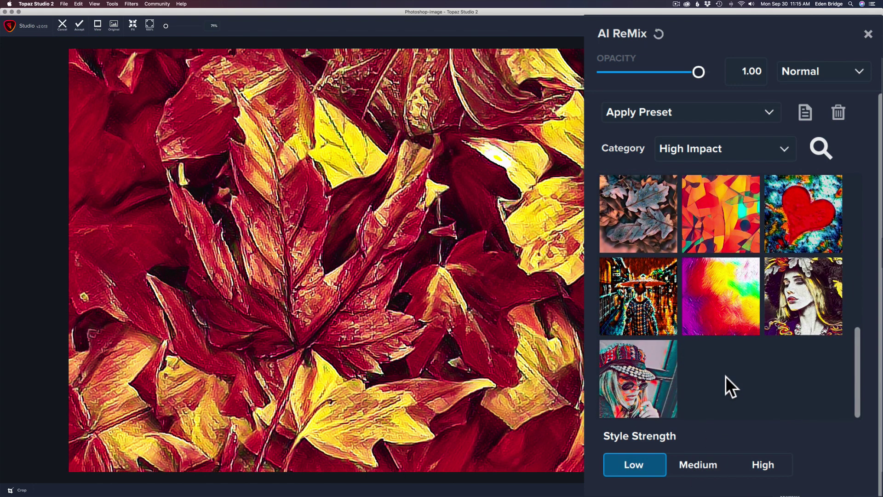
pyautogui.click(722, 288)
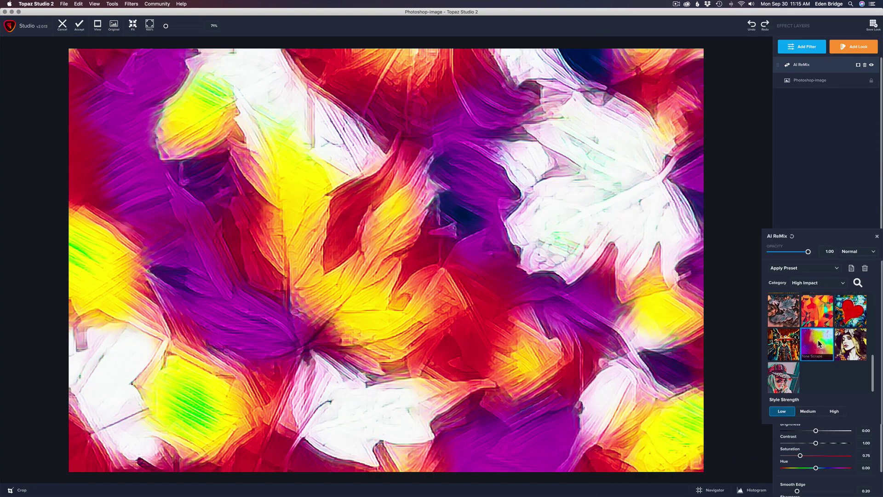
pyautogui.scroll(-2, 840, 398)
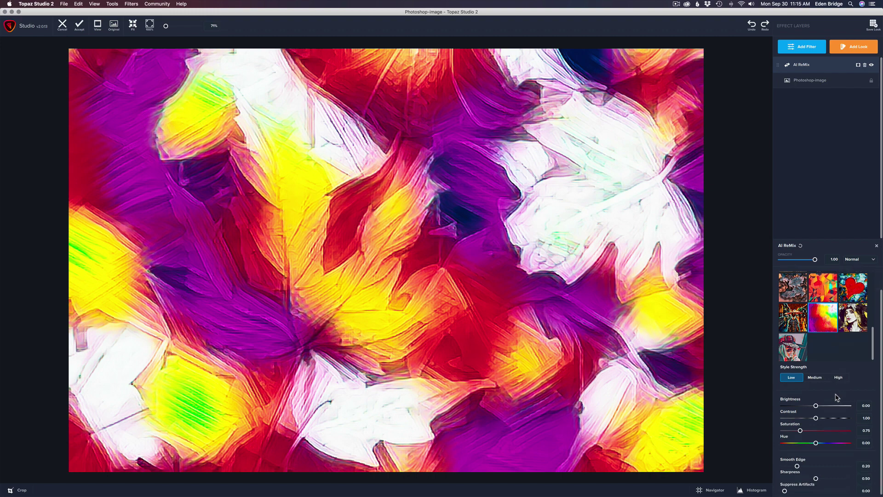
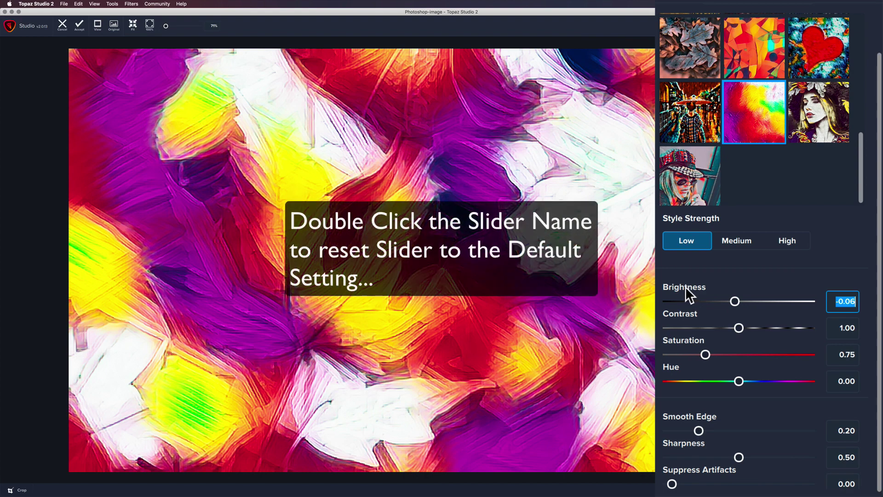
# Step: Reset Brightness to its default, then try a Contrast of 0.83 and reset it to 1.00
pyautogui.doubleClick(685, 286)
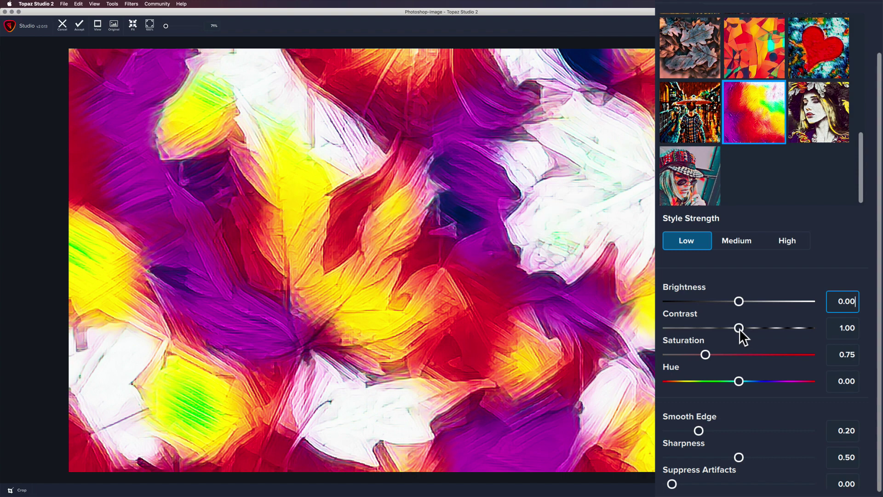
pyautogui.moveTo(738, 327)
pyautogui.mouseDown()
pyautogui.moveTo(770, 327)
pyautogui.moveTo(720, 328)
pyautogui.moveTo(732, 325)
pyautogui.mouseUp()
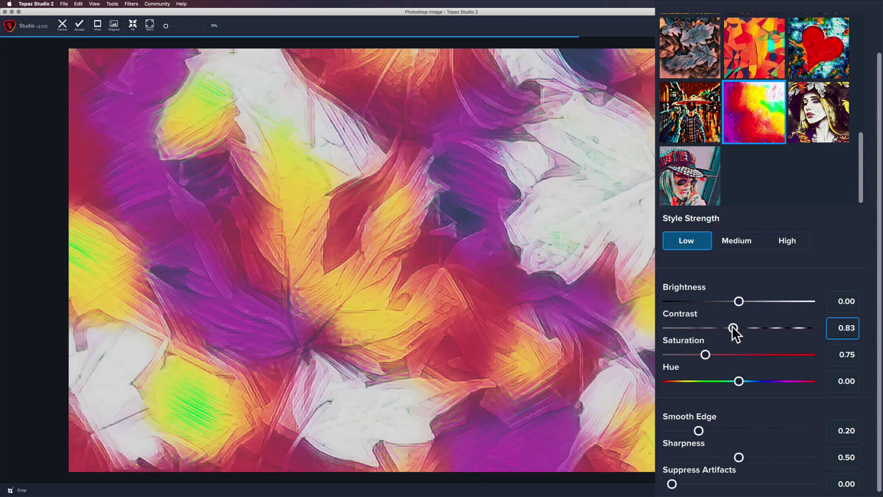
pyautogui.doubleClick(678, 314)
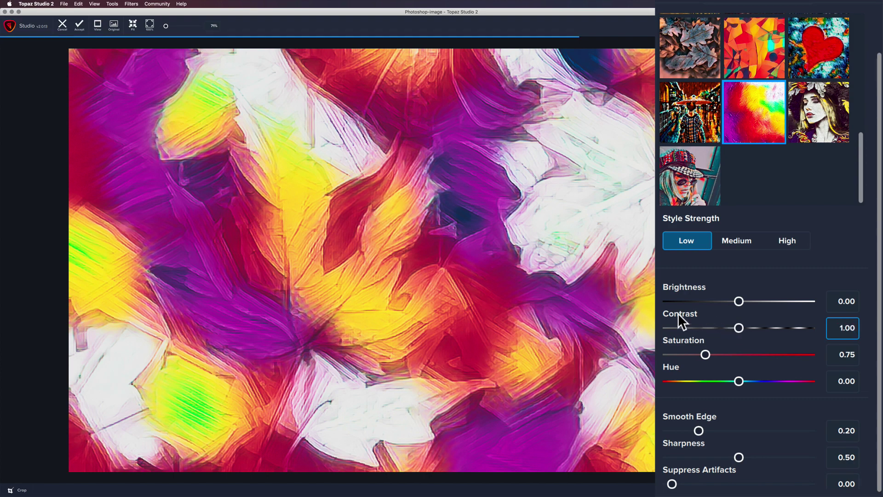
# Step: Try Saturation at 0.20 and Hue at -0.61, resetting each one to its default value
pyautogui.moveTo(705, 354); pyautogui.dragTo(682, 346)
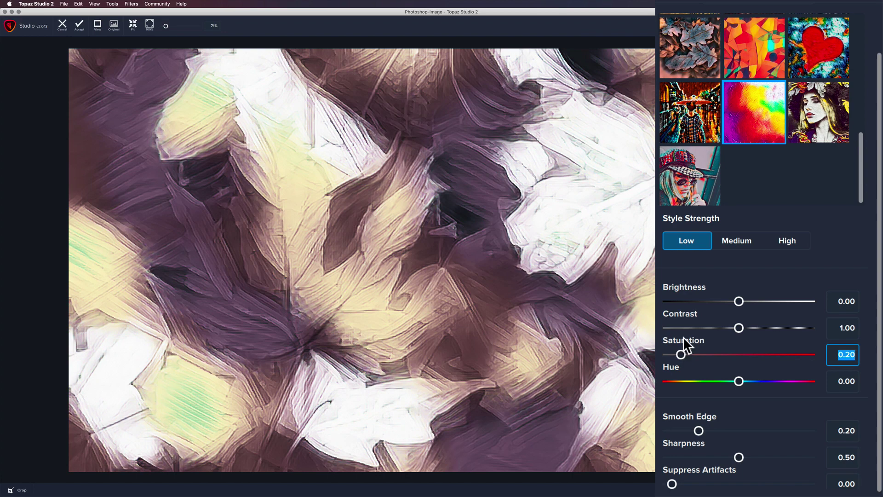
pyautogui.doubleClick(683, 337)
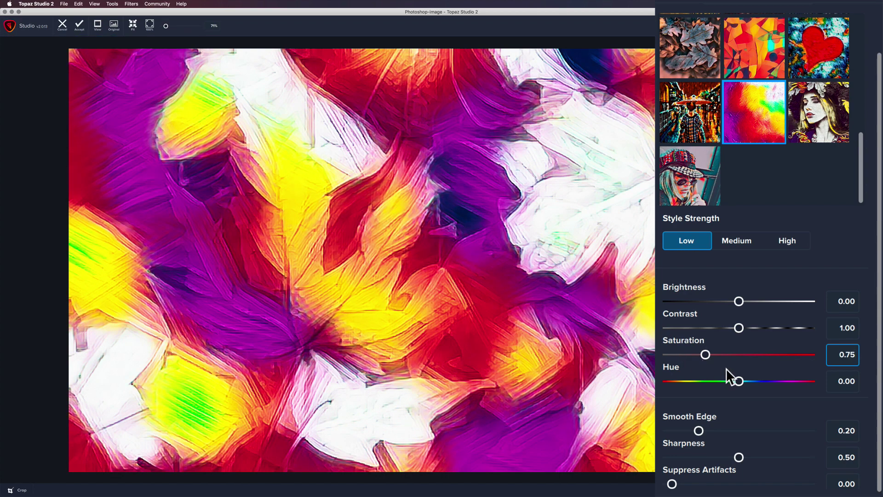
pyautogui.moveTo(739, 382); pyautogui.dragTo(698, 383)
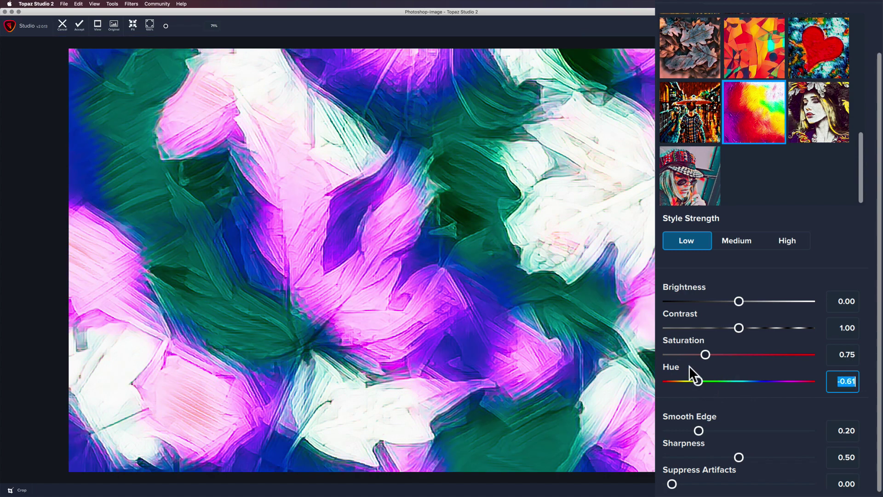
pyautogui.doubleClick(669, 367)
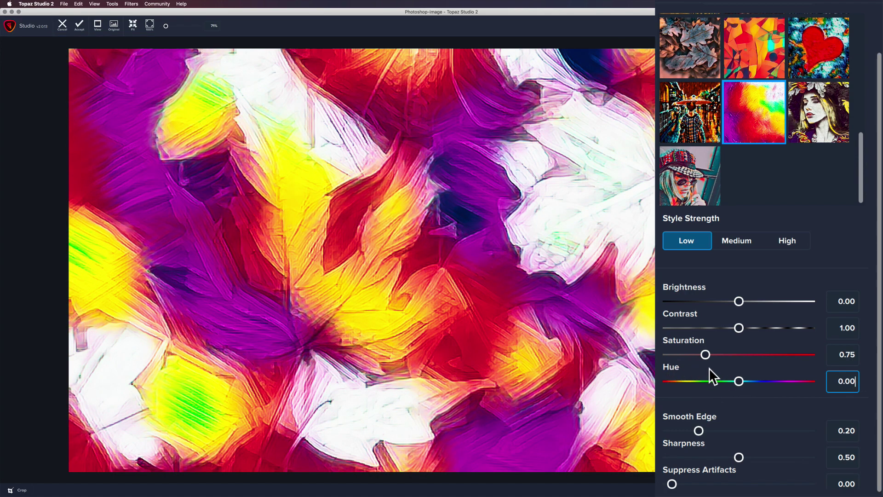
# Step: Try Smooth Edge at 0.91 and 0.52 and a lower Sharpness, restoring them to 0.20 and 0.50
pyautogui.click(699, 430)
pyautogui.moveTo(699, 428); pyautogui.dragTo(793, 431)
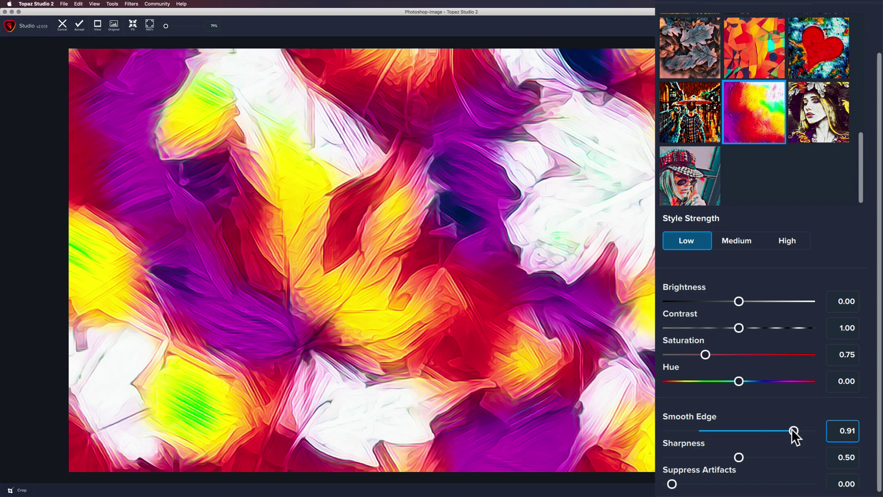
pyautogui.moveTo(792, 430); pyautogui.dragTo(742, 429)
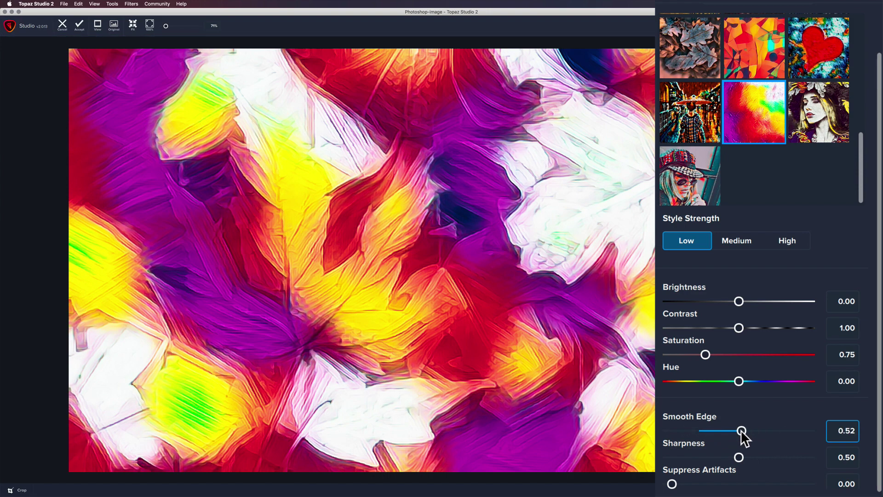
pyautogui.write('0.20')
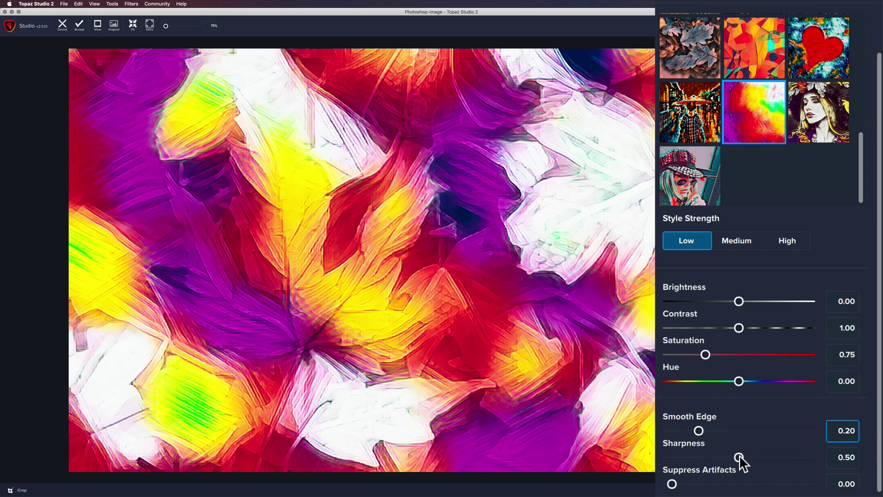
pyautogui.moveTo(738, 456); pyautogui.dragTo(673, 456)
pyautogui.doubleClick(680, 442)
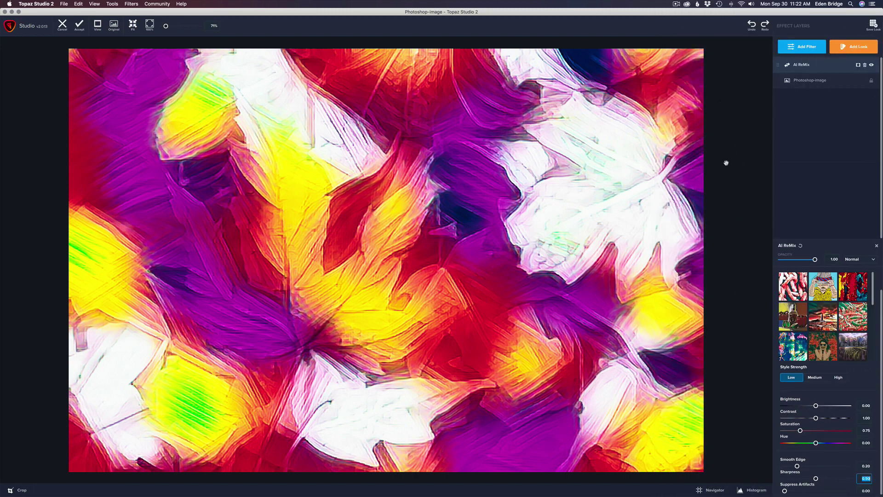
# Step: Reset the AI ReMix filter to its defaults and apply the Heavy Blaze style from the full style collection
pyautogui.click(801, 247)
pyautogui.click(801, 247)
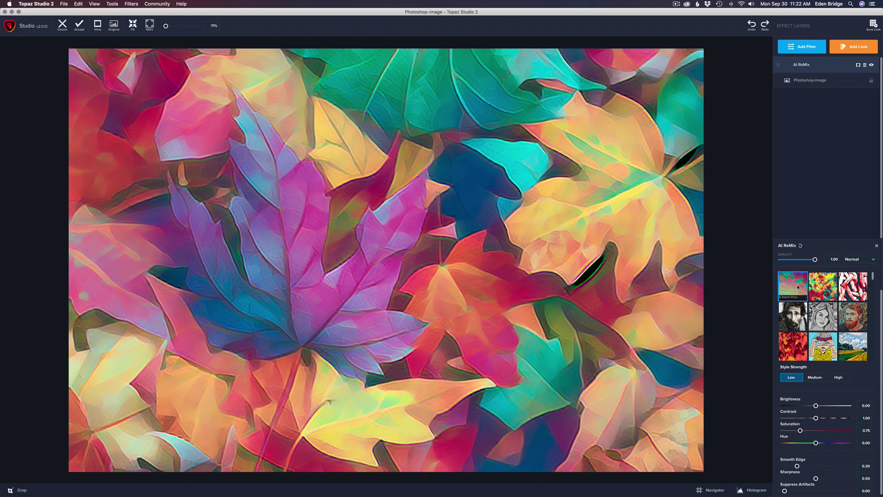
pyautogui.scroll(-3, 820, 289)
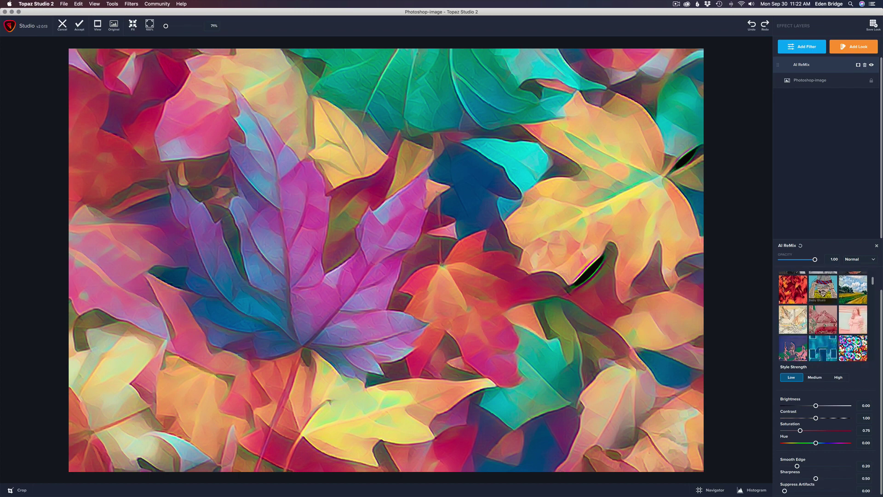
pyautogui.scroll(-3, 799, 291)
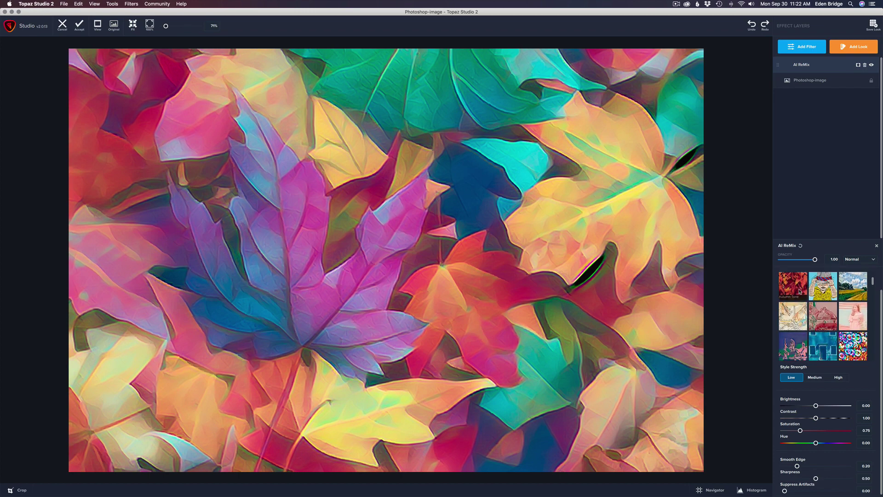
pyautogui.scroll(-2, 799, 291)
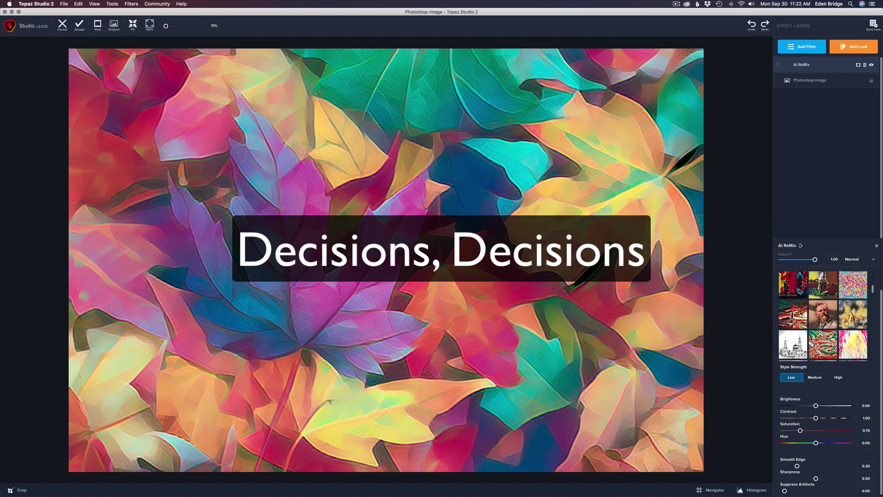
pyautogui.scroll(-1, 800, 291)
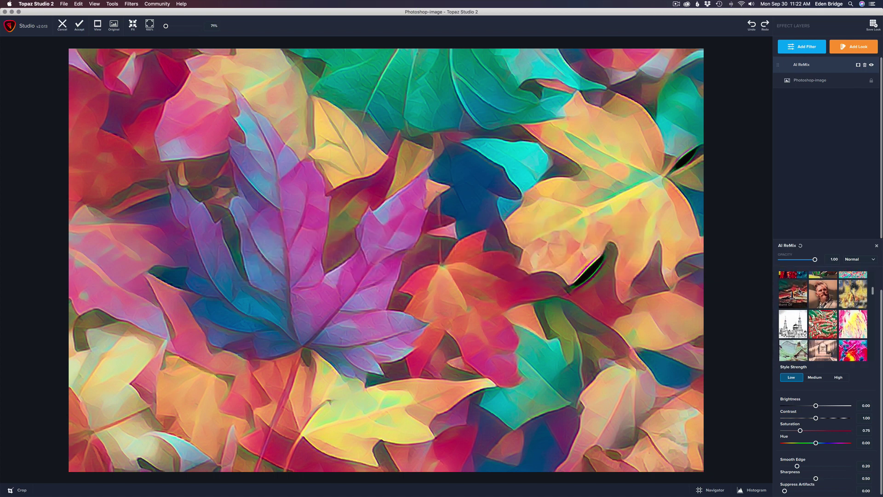
pyautogui.scroll(-2, 799, 291)
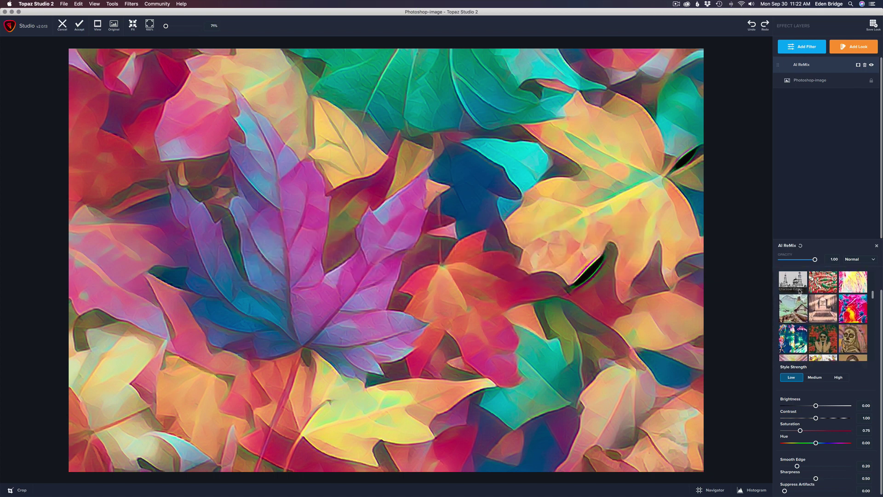
pyautogui.scroll(-2, 799, 291)
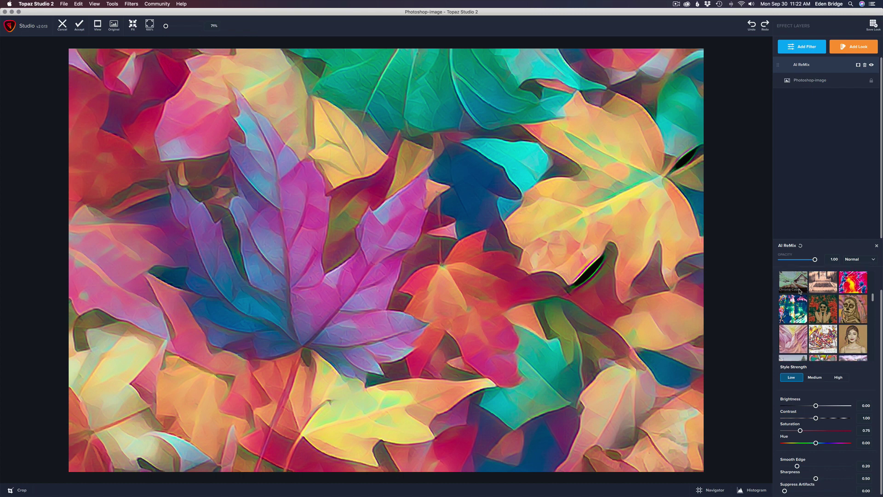
pyautogui.scroll(-5, 800, 290)
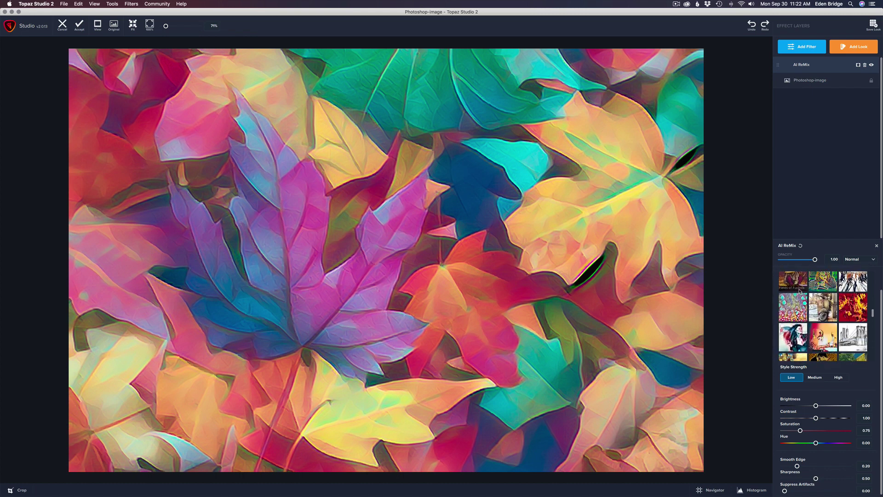
pyautogui.scroll(-1, 799, 291)
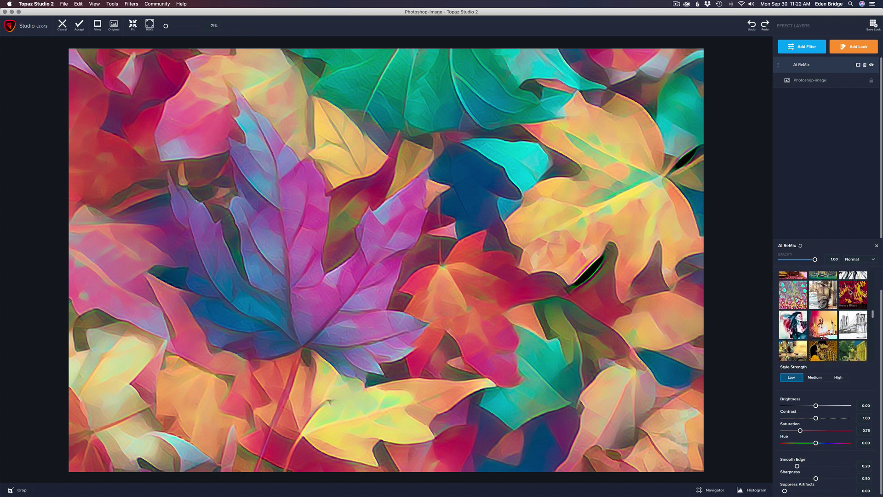
pyautogui.click(853, 293)
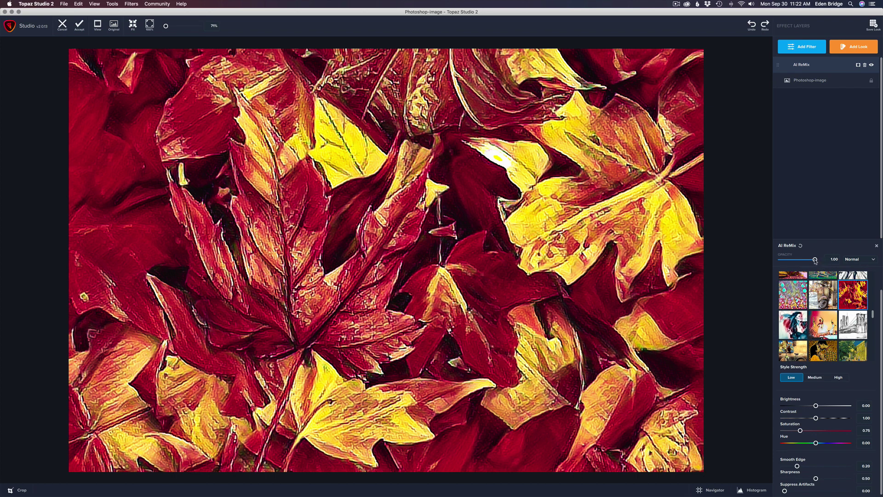
# Step: Lower the filter's opacity to 0.31 and compare the image before and after the effect
pyautogui.moveTo(815, 261); pyautogui.dragTo(792, 260)
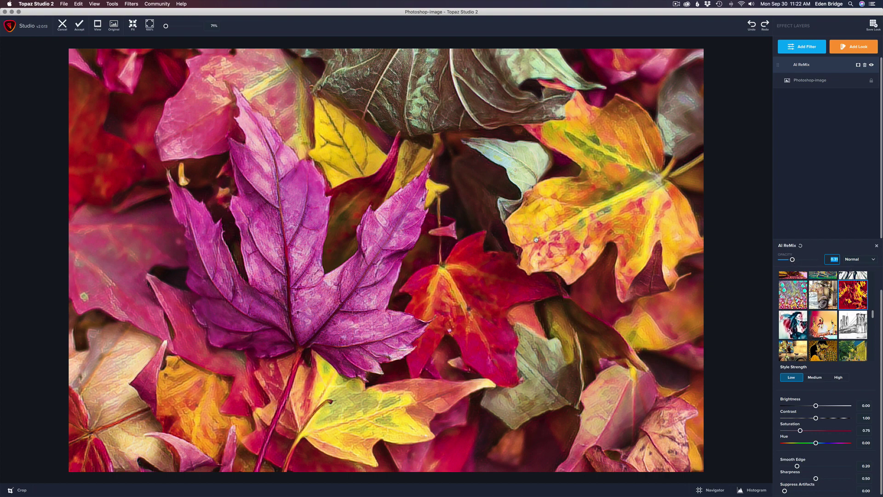
pyautogui.click(435, 226)
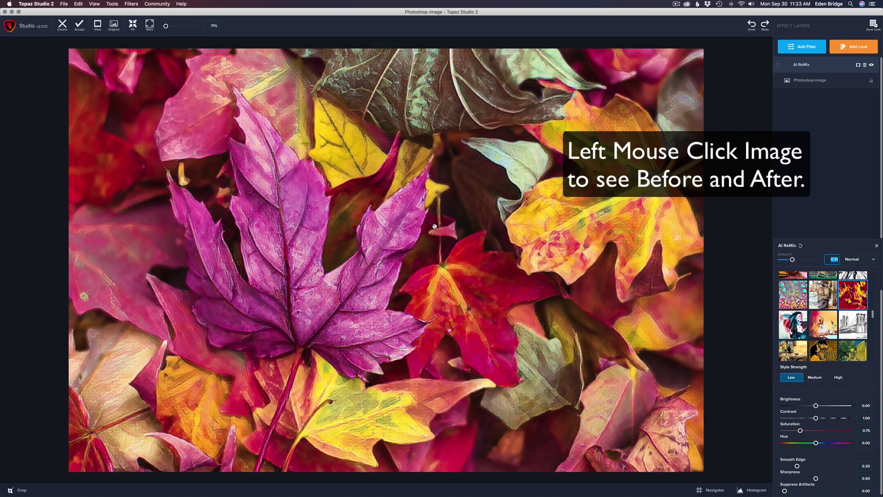
pyautogui.click(435, 226)
pyautogui.click(434, 227)
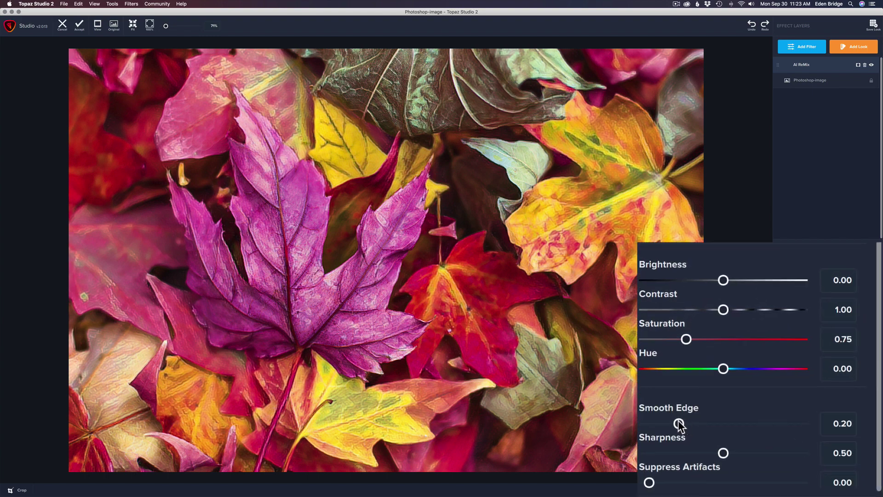
# Step: Raise Smooth Edge to 0.57 and keep Sharpness at its default of 0.50
pyautogui.moveTo(680, 422); pyautogui.dragTo(731, 453)
pyautogui.doubleClick(671, 442)
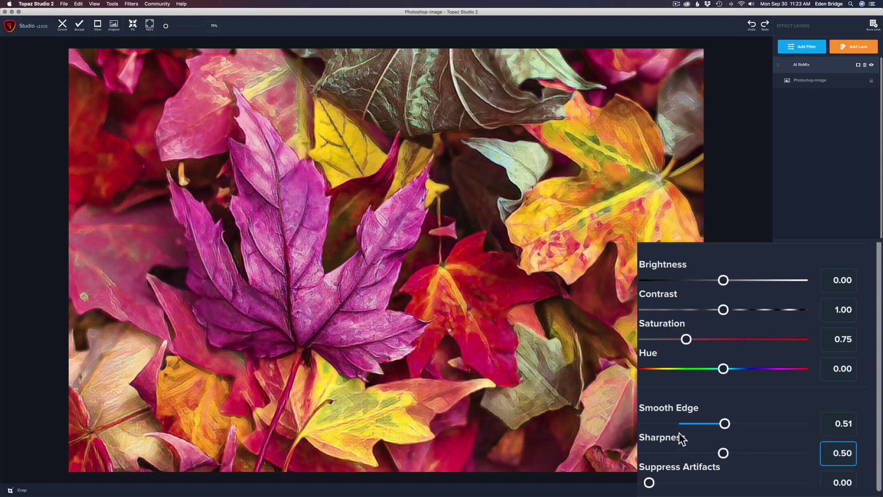
pyautogui.moveTo(725, 423); pyautogui.dragTo(740, 424)
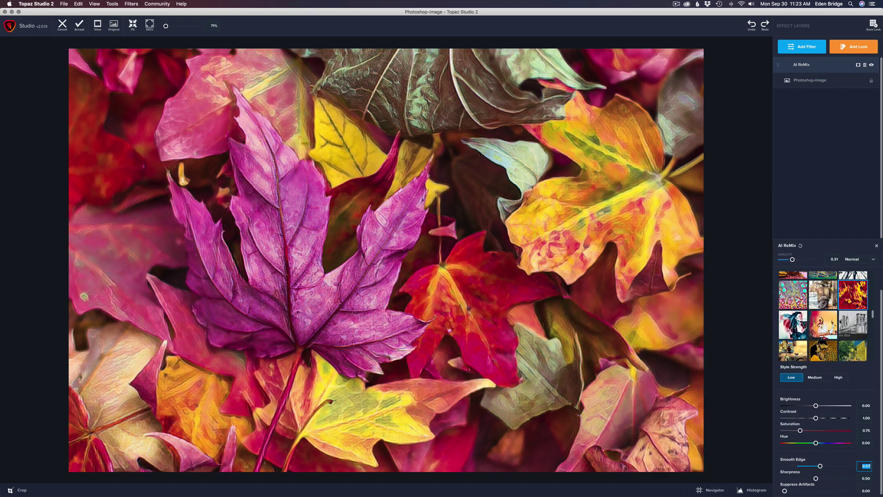
# Step: Set the filter's opacity to 1.00 and change its blend mode to Multiply
pyautogui.moveTo(792, 259); pyautogui.dragTo(823, 260)
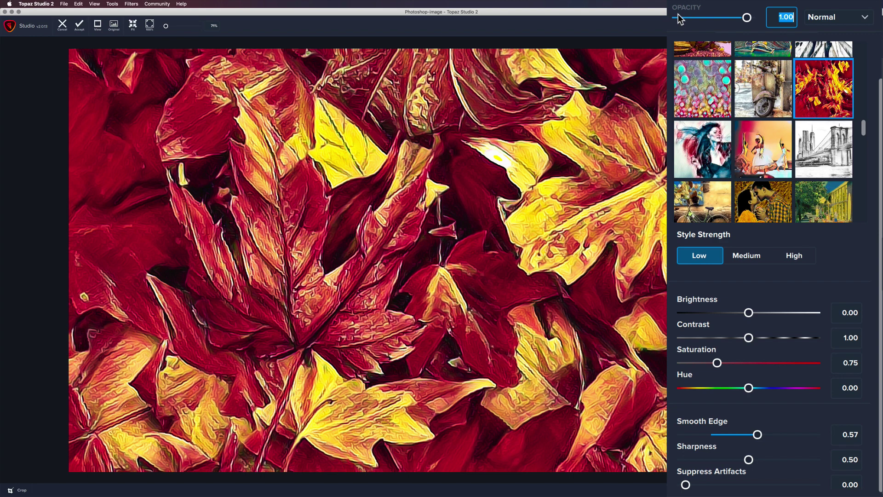
pyautogui.click(864, 21)
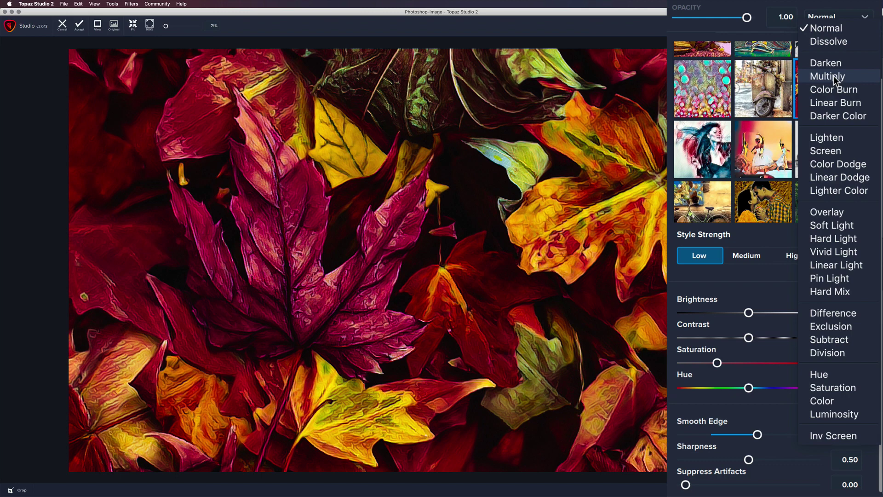
pyautogui.click(836, 80)
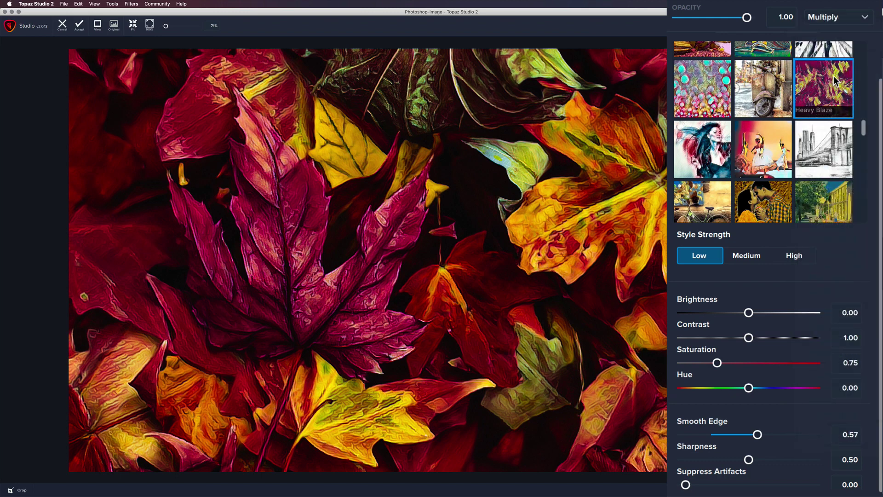
# Step: Try the Multiply blend at 0.65 opacity, then return the opacity to 1.00
pyautogui.moveTo(746, 18); pyautogui.dragTo(725, 19)
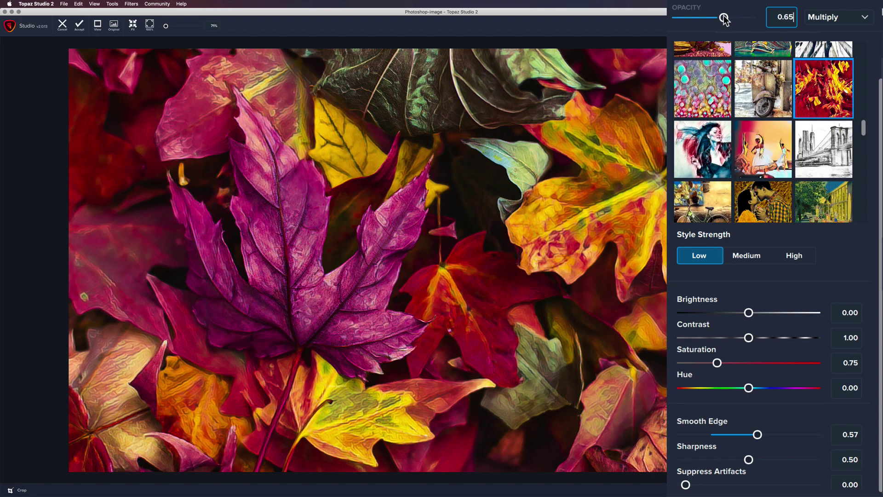
pyautogui.press('super+a')
pyautogui.moveTo(724, 18); pyautogui.dragTo(785, 20)
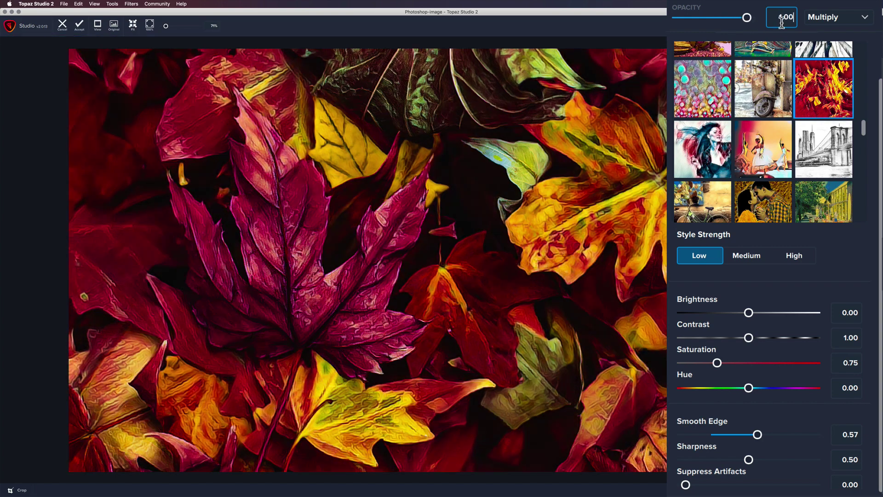
# Step: Change the filter's blend mode to Hard Light and reduce its opacity to 0.58
pyautogui.click(867, 20)
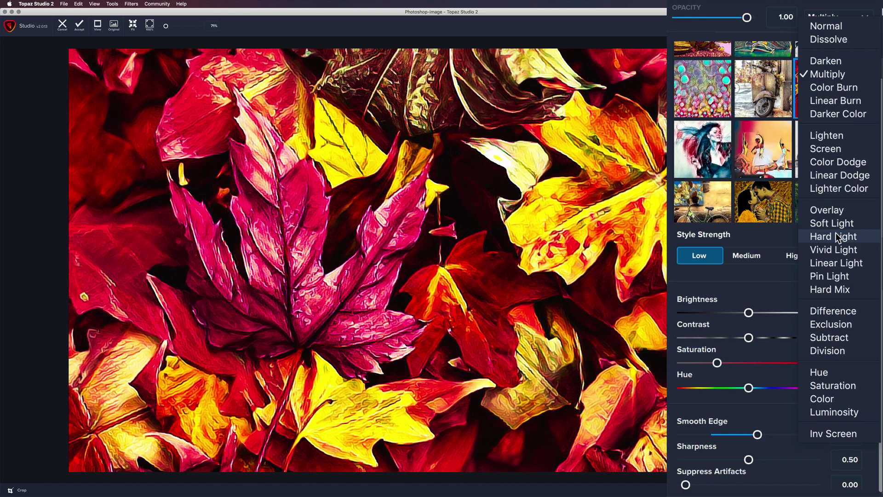
pyautogui.click(835, 234)
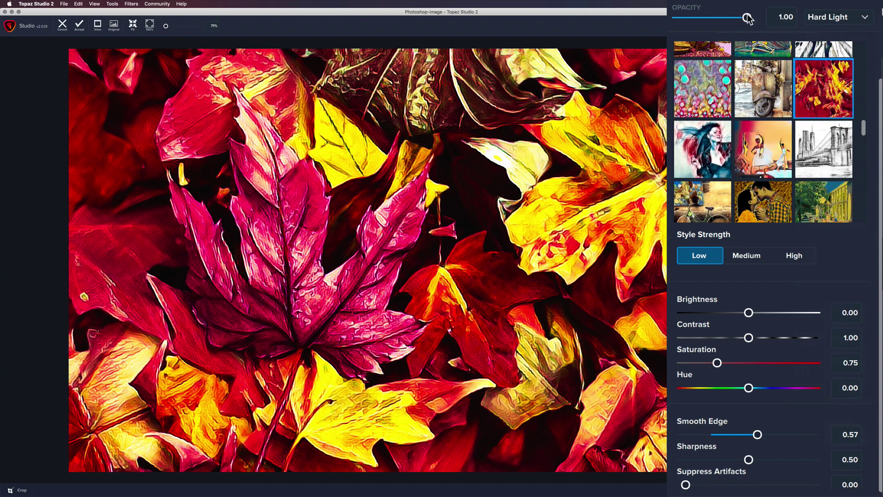
pyautogui.moveTo(747, 19); pyautogui.dragTo(720, 18)
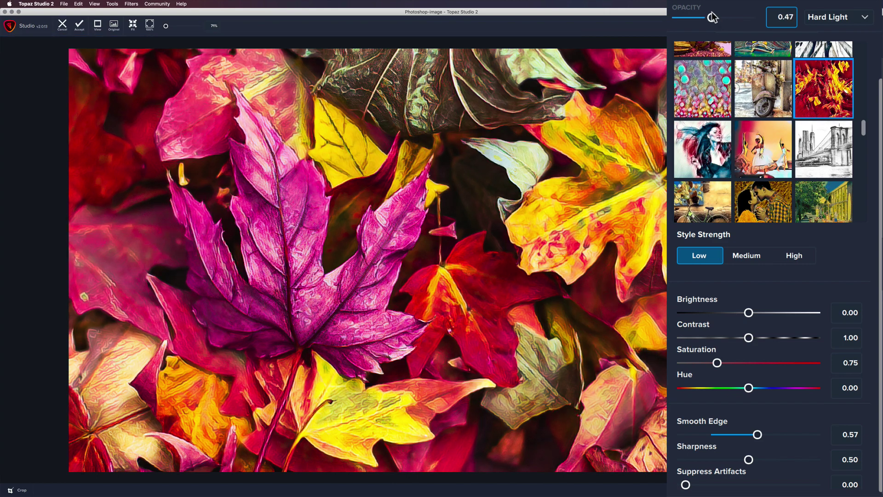
pyautogui.click(719, 18)
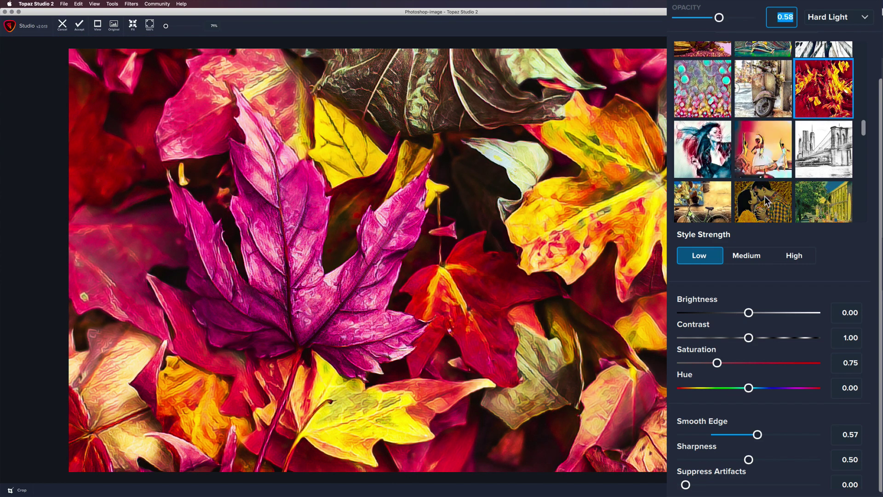
# Step: Compare the Medium and High style strengths and leave the style strength at High
pyautogui.click(753, 258)
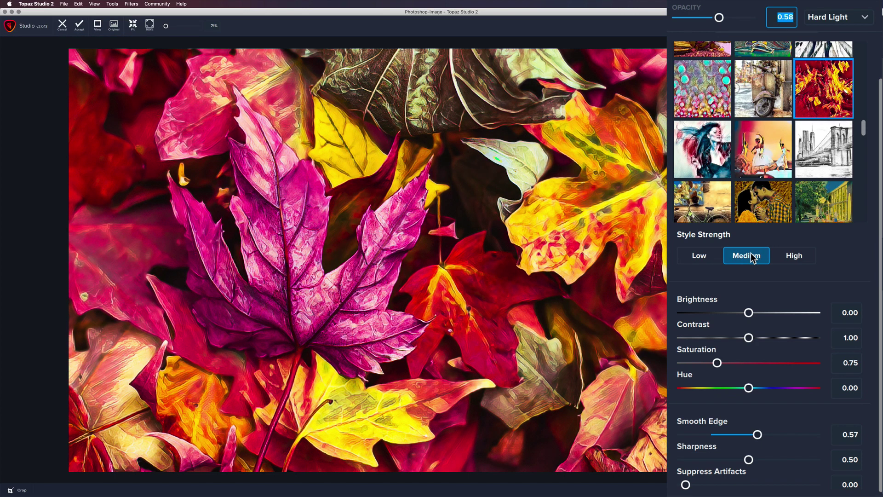
pyautogui.click(791, 258)
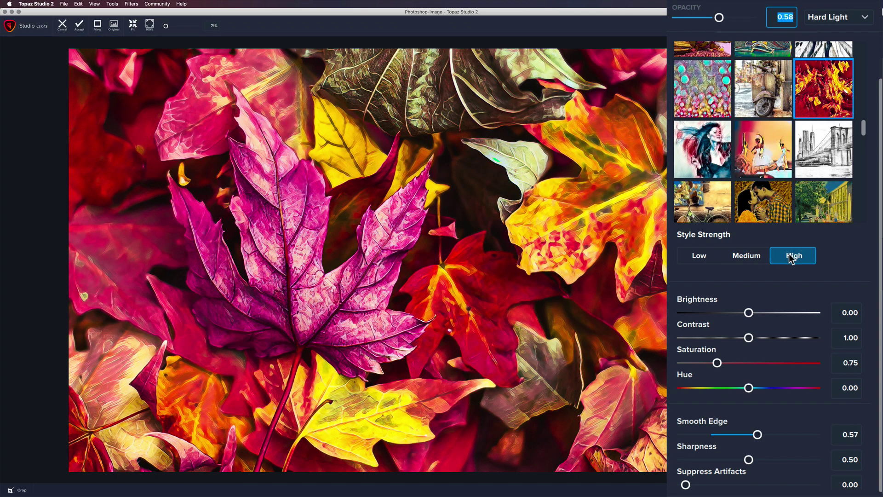
pyautogui.click(749, 256)
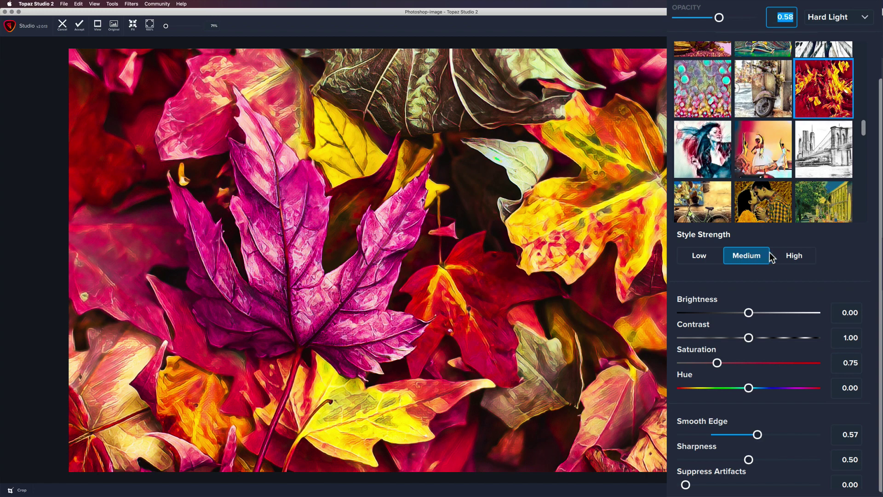
pyautogui.click(792, 257)
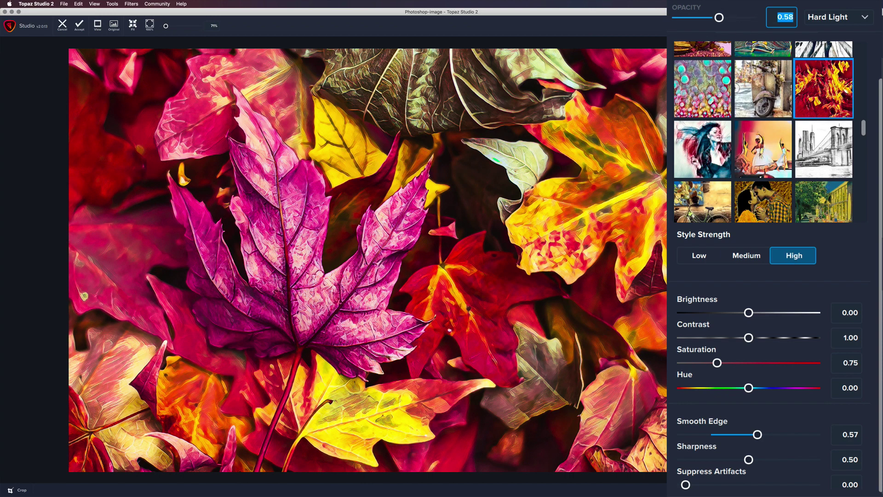
# Step: Lower the filter's opacity to 0.49 and compare the result with the original image
pyautogui.moveTo(719, 18); pyautogui.dragTo(713, 21)
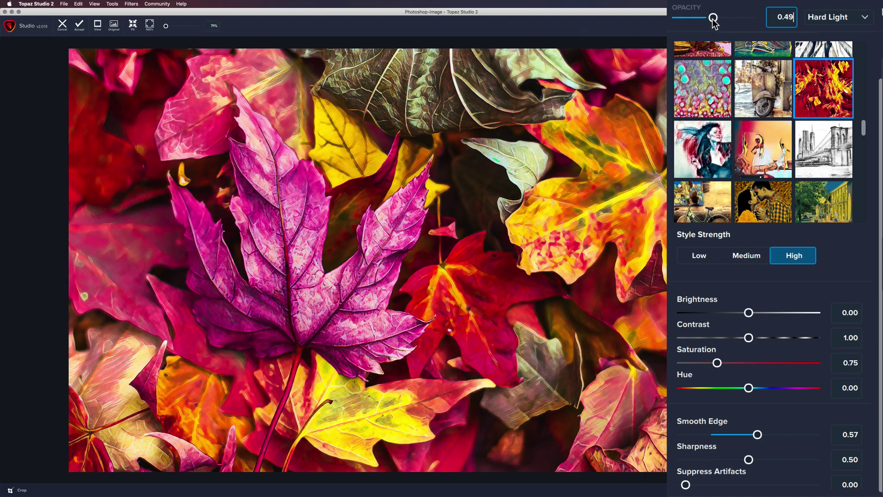
pyautogui.click(713, 19)
pyautogui.click(447, 243)
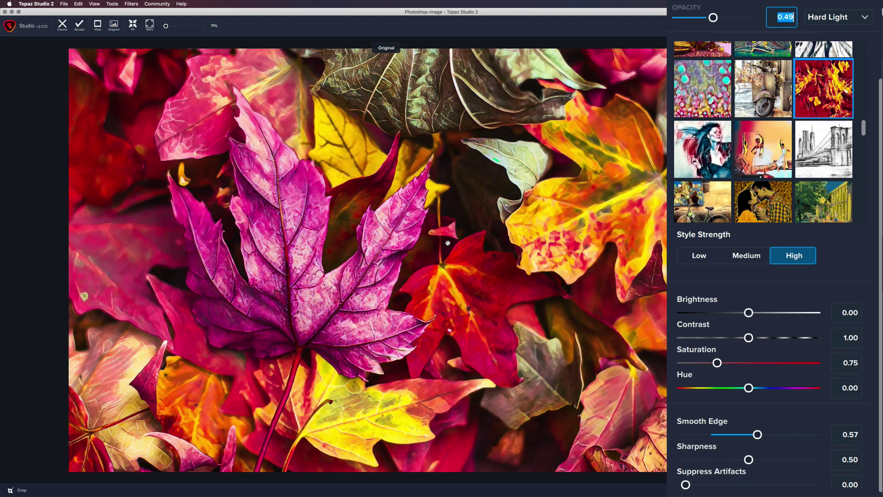
pyautogui.click(447, 243)
pyautogui.click(447, 243)
# Step: Set Brightness to -0.49, then try Contrast at 2.45 before lowering it to 0.82
pyautogui.moveTo(750, 314); pyautogui.dragTo(717, 314)
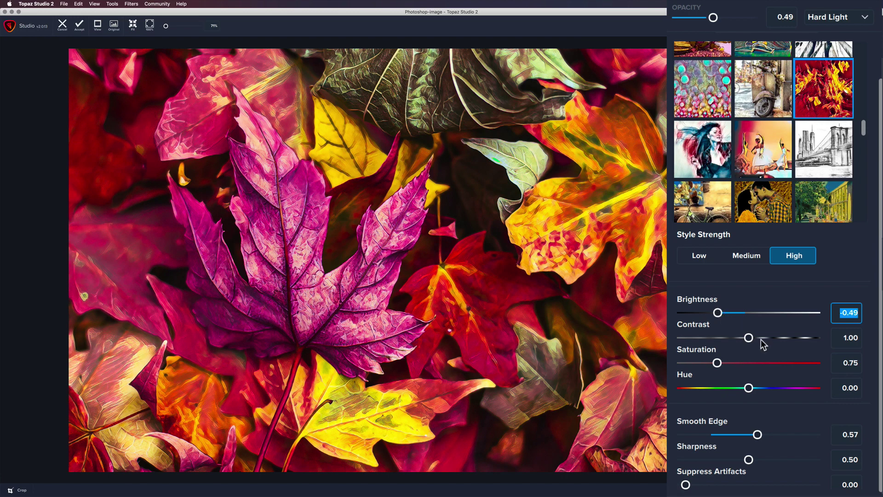
pyautogui.moveTo(748, 338); pyautogui.dragTo(794, 339)
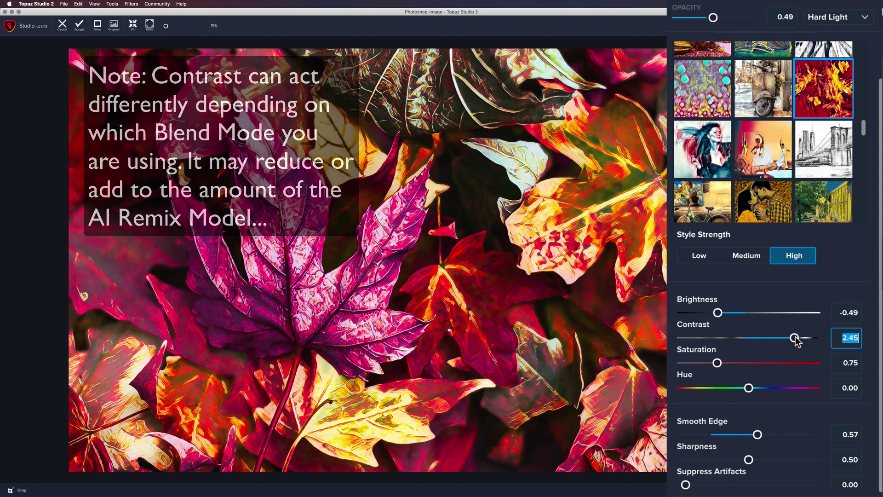
pyautogui.moveTo(796, 338); pyautogui.dragTo(743, 339)
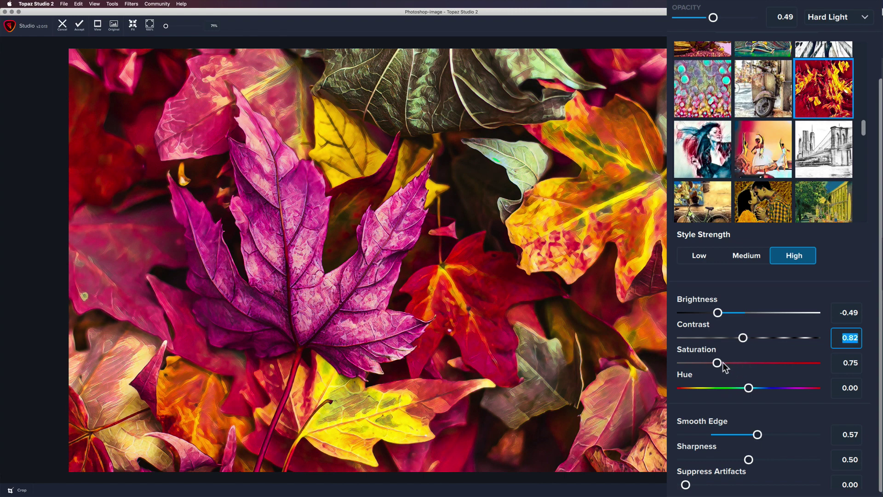
# Step: Try Saturation at 2.96 and settle on 0.72, then shift Hue to -0.49 and reset it to 0.00
pyautogui.moveTo(717, 362); pyautogui.dragTo(809, 363)
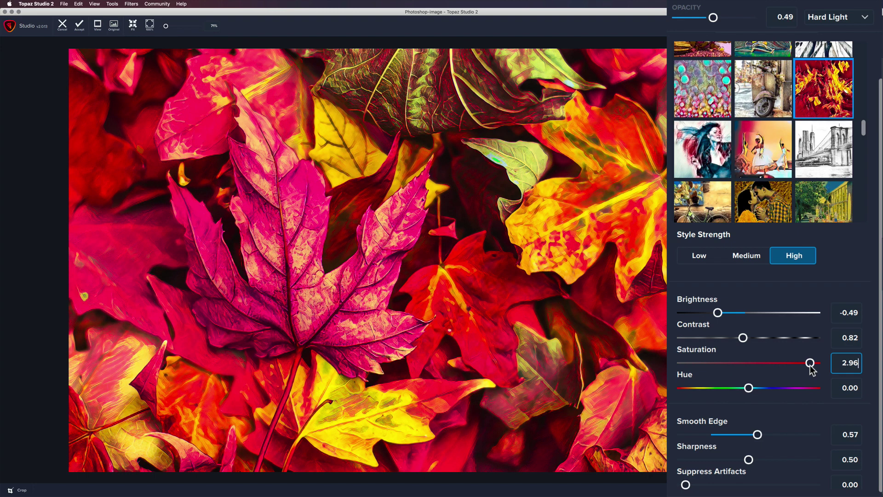
pyautogui.moveTo(810, 363); pyautogui.dragTo(716, 362)
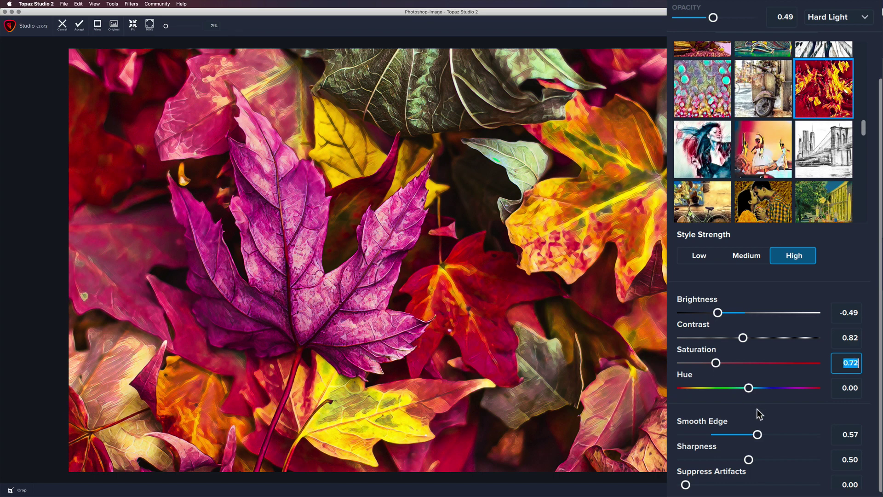
pyautogui.moveTo(748, 389); pyautogui.dragTo(719, 394)
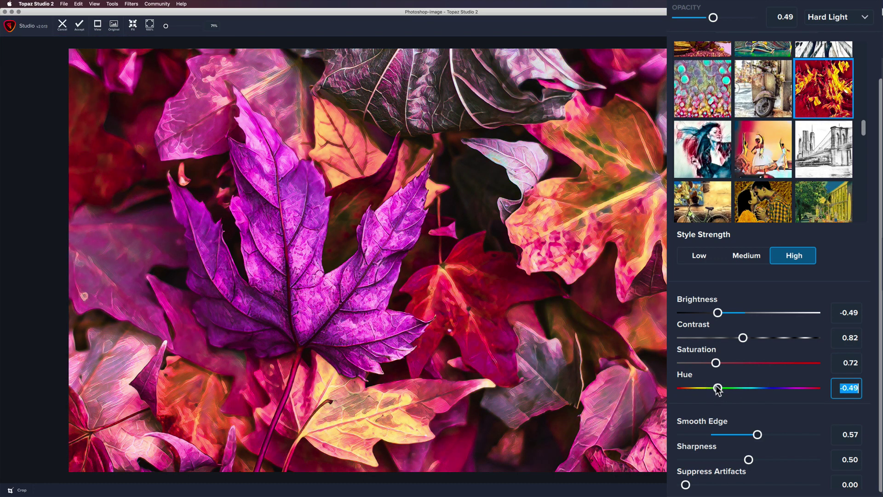
pyautogui.doubleClick(690, 379)
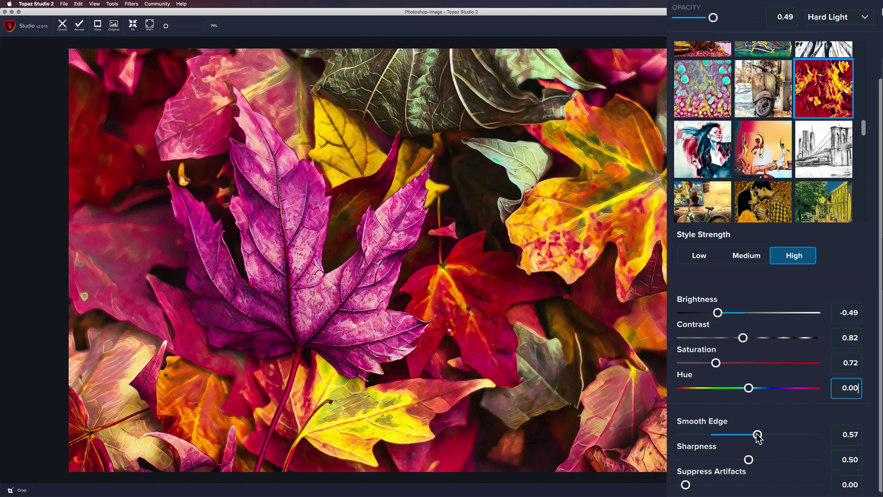
# Step: Raise Smooth Edge to 1.00 and Sharpness to 0.71, checking the effect against the original image
pyautogui.moveTo(758, 435); pyautogui.dragTo(816, 443)
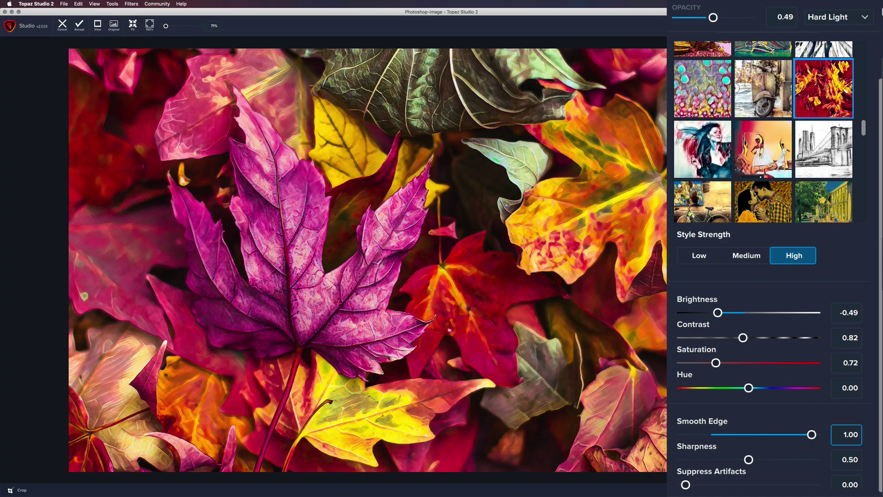
pyautogui.press('super+a')
pyautogui.moveTo(748, 460); pyautogui.dragTo(779, 467)
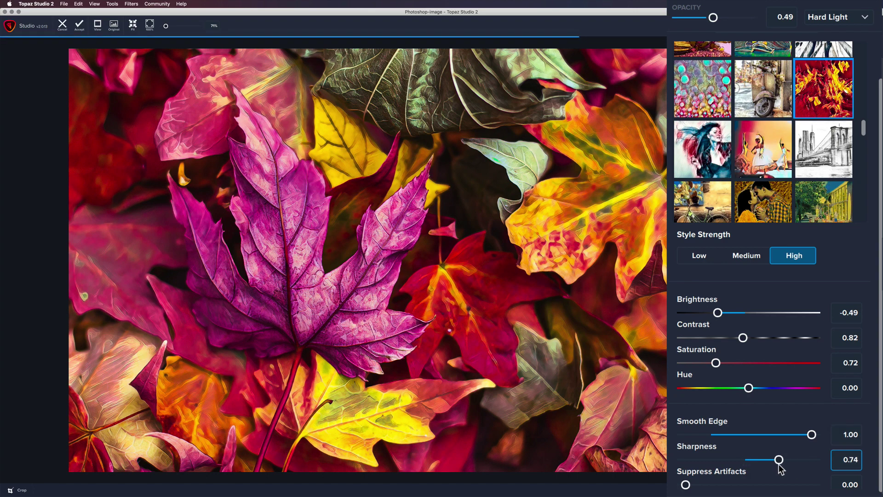
pyautogui.moveTo(779, 459); pyautogui.dragTo(774, 460)
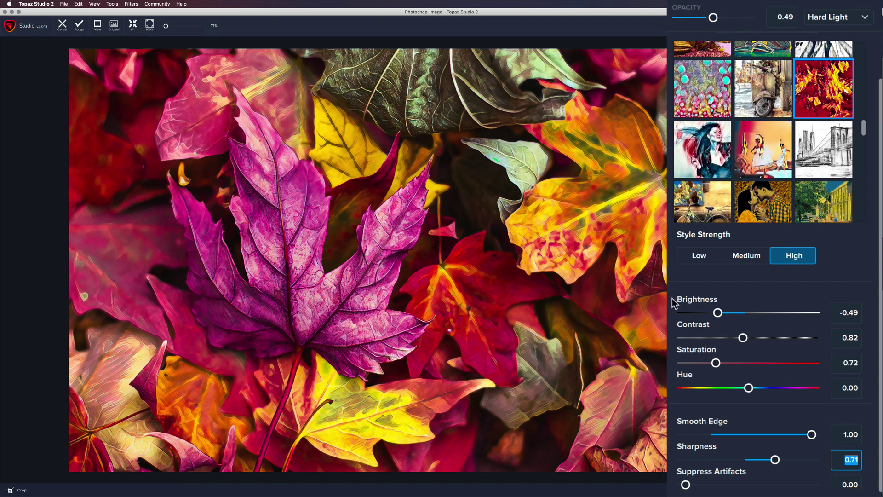
pyautogui.click(444, 228)
# Step: Try the A Neon Rise style and the swirling multicolour style beside it, lowering the opacity to 0.44
pyautogui.scroll(10, 814, 87)
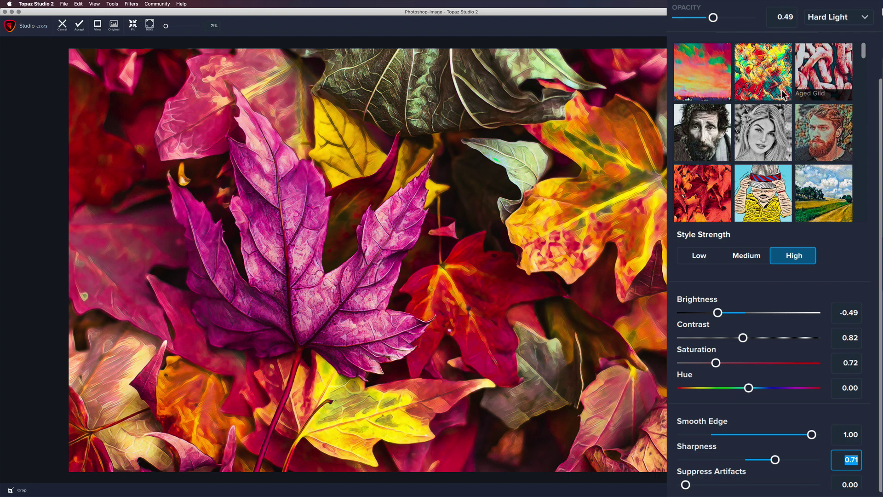
pyautogui.click(706, 72)
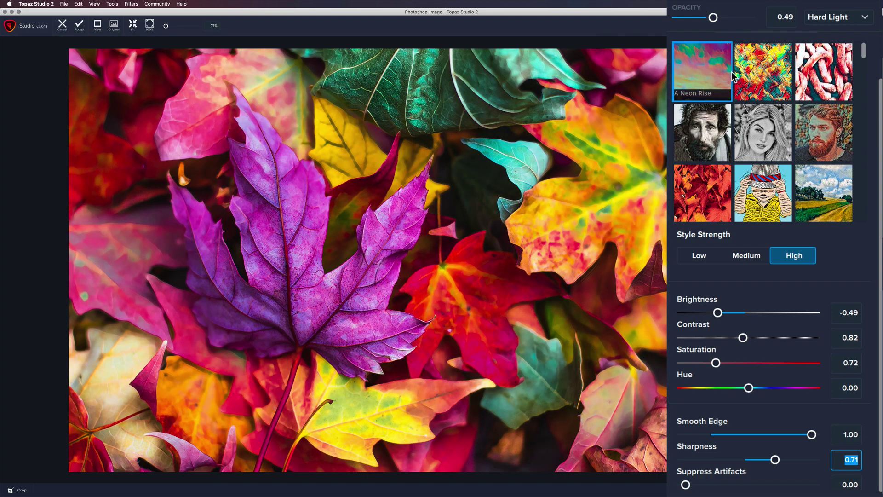
pyautogui.click(750, 69)
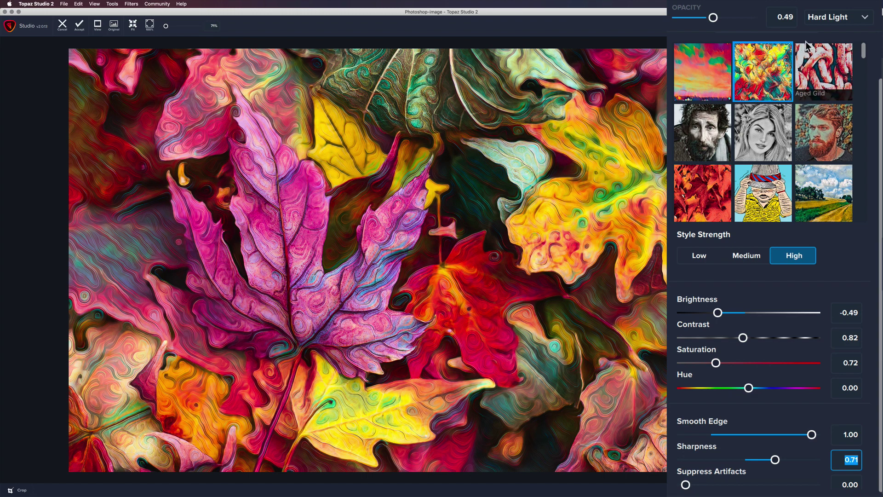
pyautogui.moveTo(712, 18)
pyautogui.mouseDown()
pyautogui.moveTo(741, 19)
pyautogui.moveTo(710, 18)
pyautogui.mouseUp()
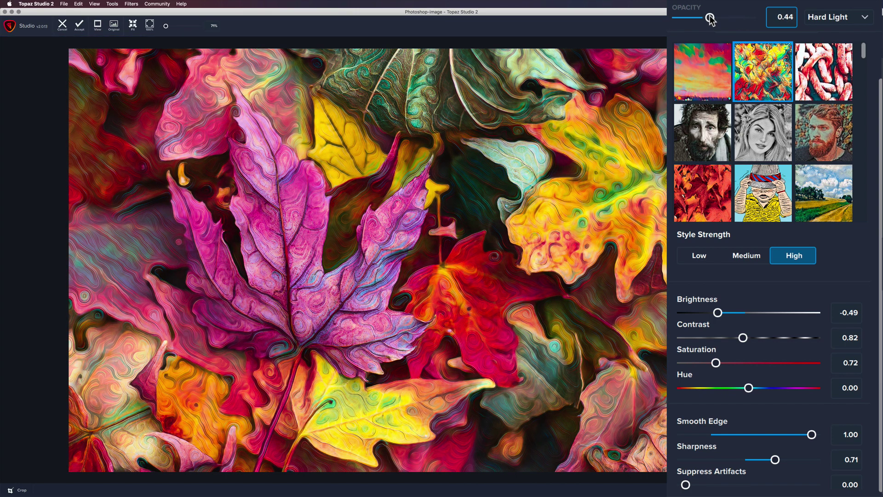
# Step: Preview the Aged Gild style, the black-and-white bearded man style and the Bold Mosaic style on the photo
pyautogui.click(813, 66)
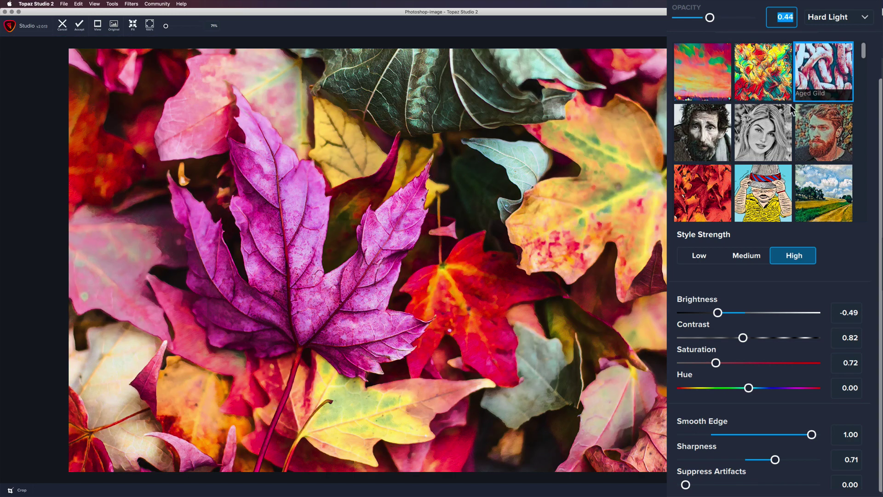
pyautogui.click(706, 136)
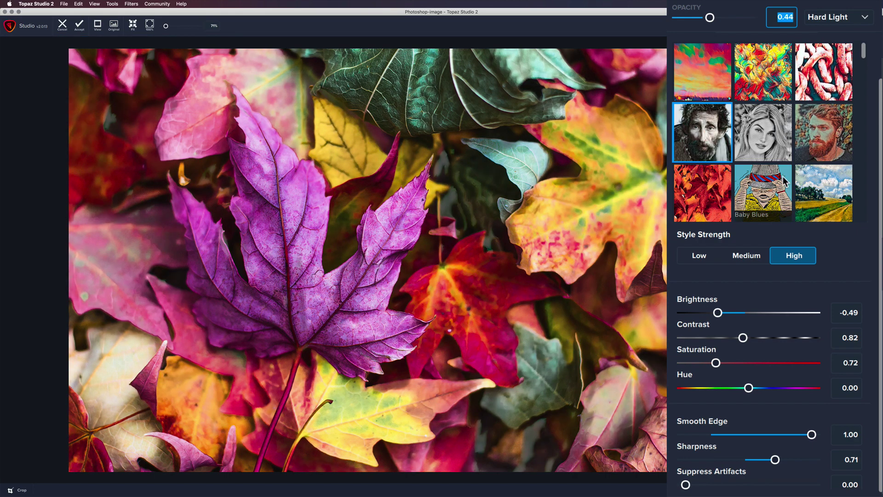
pyautogui.scroll(-10, 785, 180)
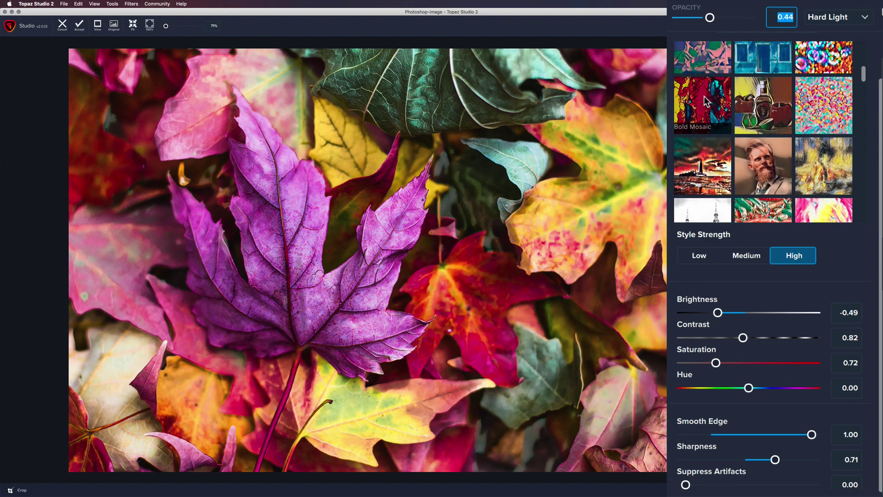
pyautogui.click(707, 101)
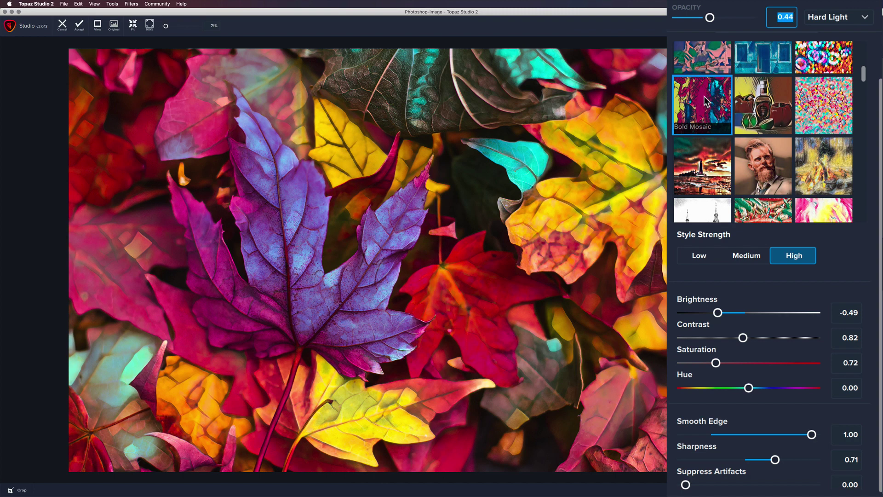
# Step: Try the Crinkled Portrait style, then apply Desert Prism and raise the opacity to 0.55
pyautogui.scroll(-3, 745, 133)
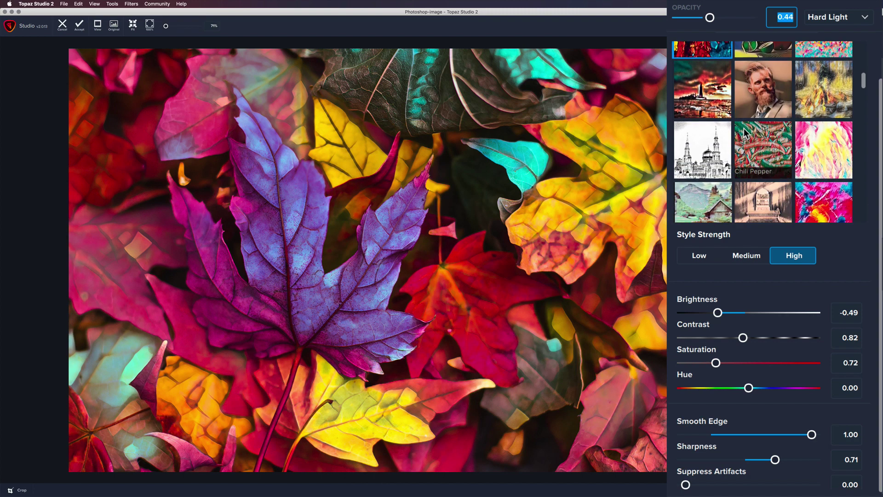
pyautogui.scroll(-5, 744, 132)
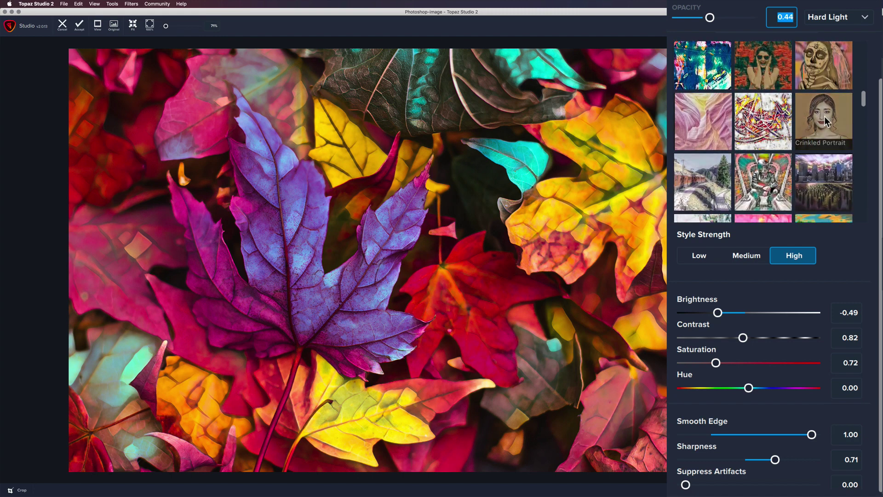
pyautogui.click(824, 117)
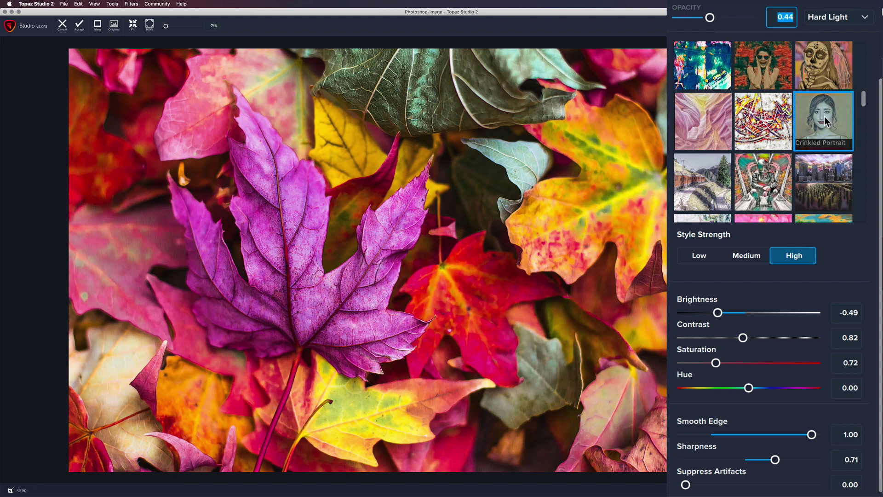
pyautogui.scroll(-5, 809, 152)
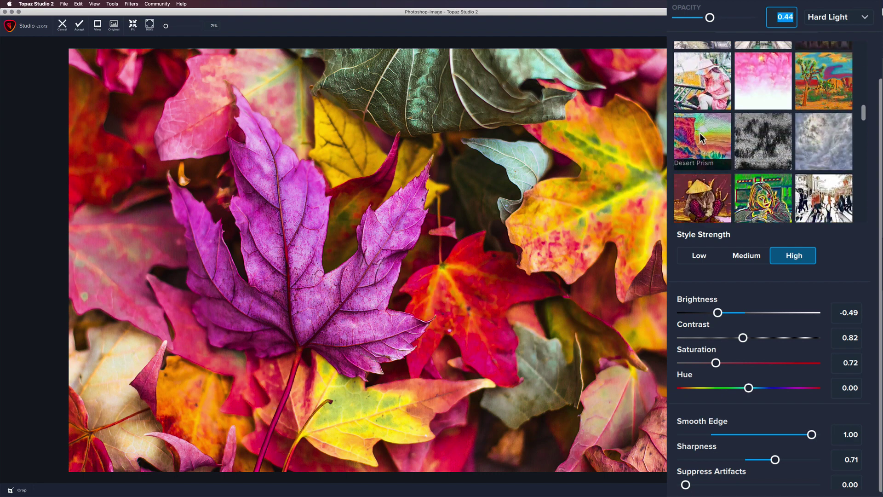
pyautogui.click(700, 133)
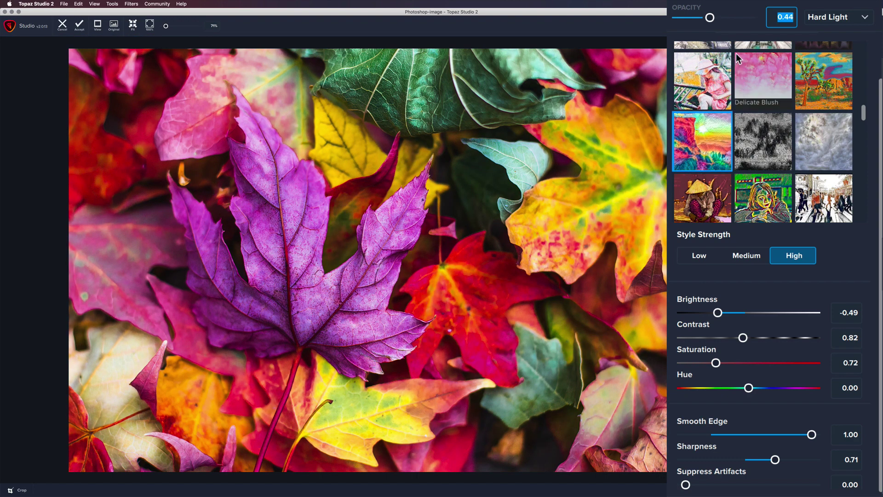
pyautogui.moveTo(710, 16)
pyautogui.mouseDown()
pyautogui.moveTo(754, 20)
pyautogui.moveTo(721, 24)
pyautogui.moveTo(763, 30)
pyautogui.moveTo(716, 29)
pyautogui.mouseUp()
# Step: Browse further through the AI ReMix styles, try Just Peachy and raise the opacity to 1.00
pyautogui.scroll(-5, 755, 132)
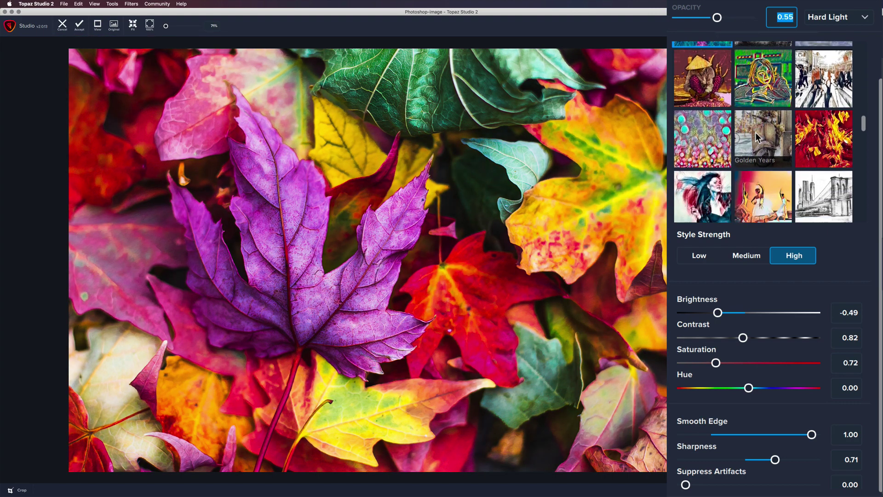
pyautogui.scroll(-3, 755, 133)
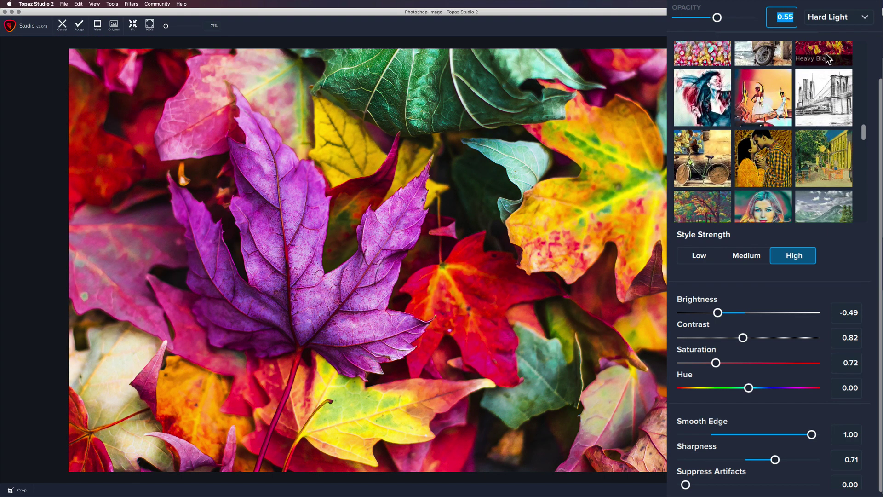
pyautogui.scroll(2, 815, 70)
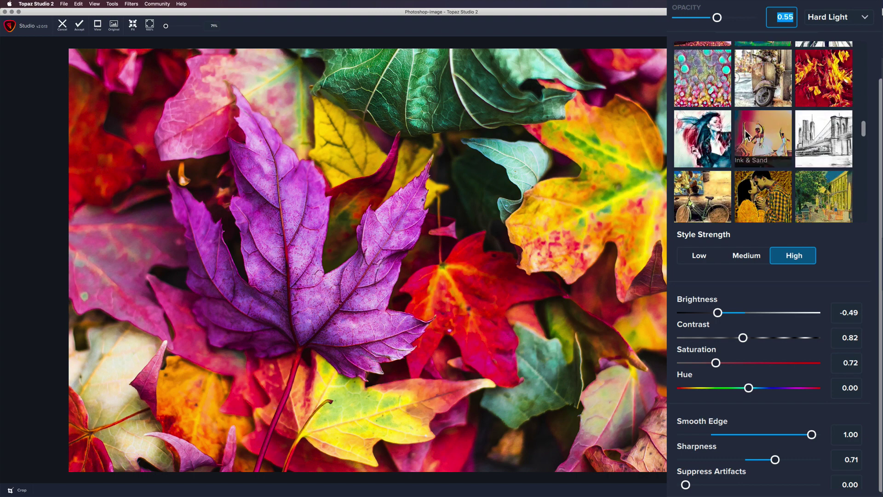
pyautogui.scroll(-1, 701, 192)
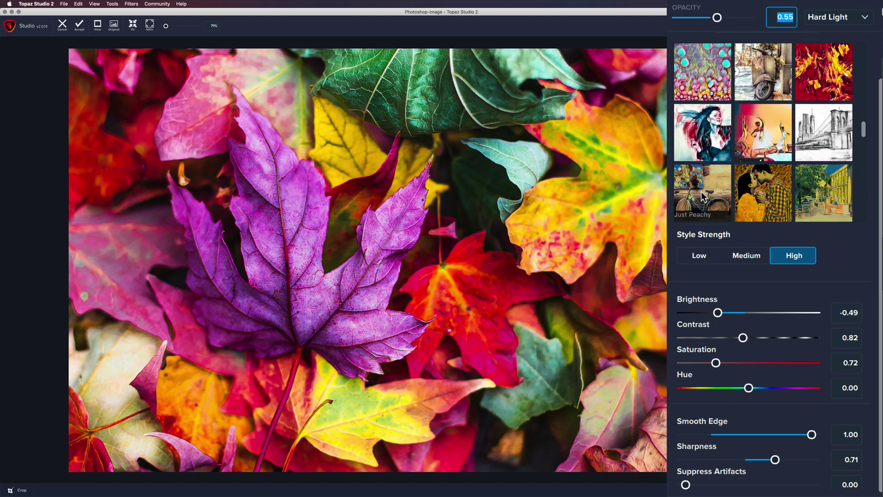
pyautogui.scroll(-1, 701, 192)
pyautogui.click(702, 172)
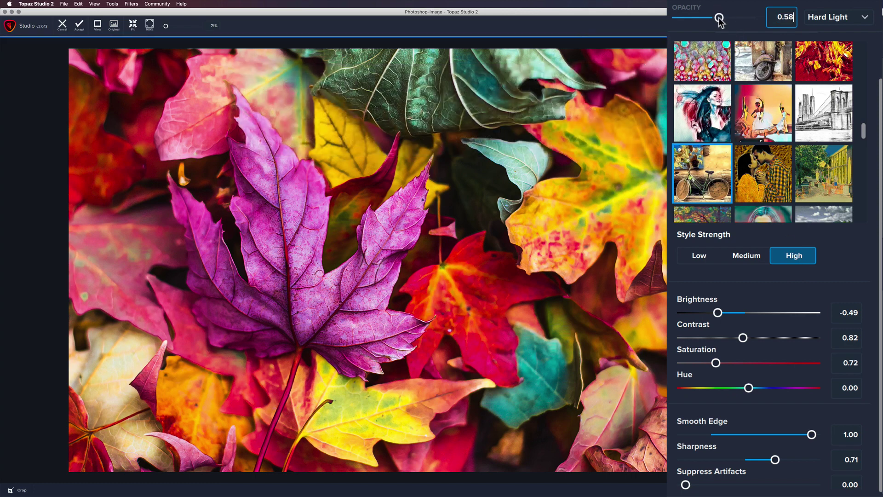
pyautogui.moveTo(719, 20); pyautogui.dragTo(788, 26)
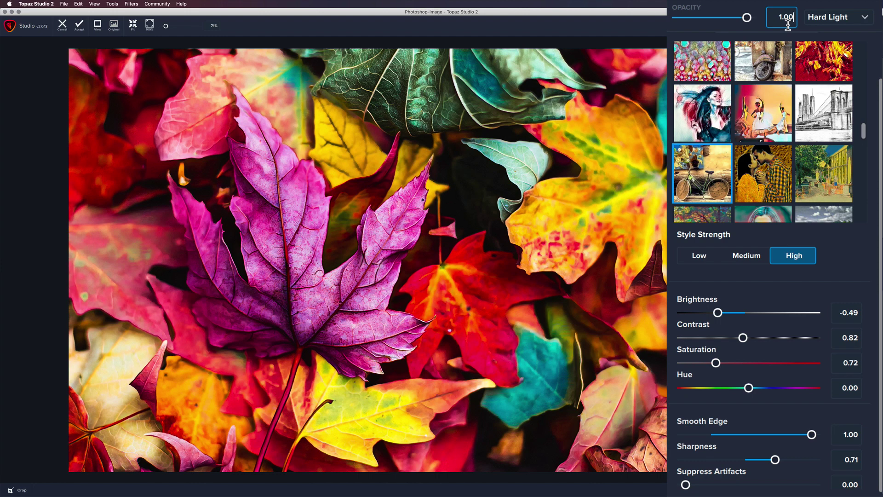
# Step: Apply the Heavy Blaze style to the photo and lower the AI ReMix opacity to about 0.60
pyautogui.scroll(2, 826, 92)
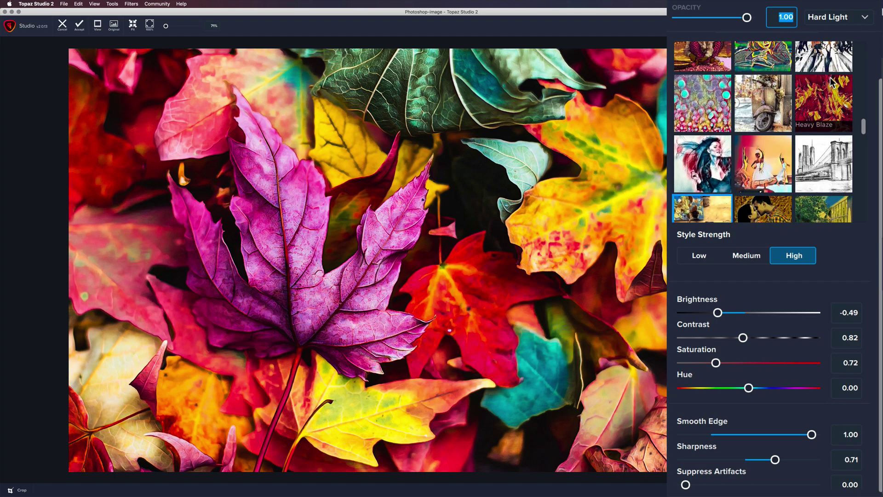
pyautogui.click(830, 101)
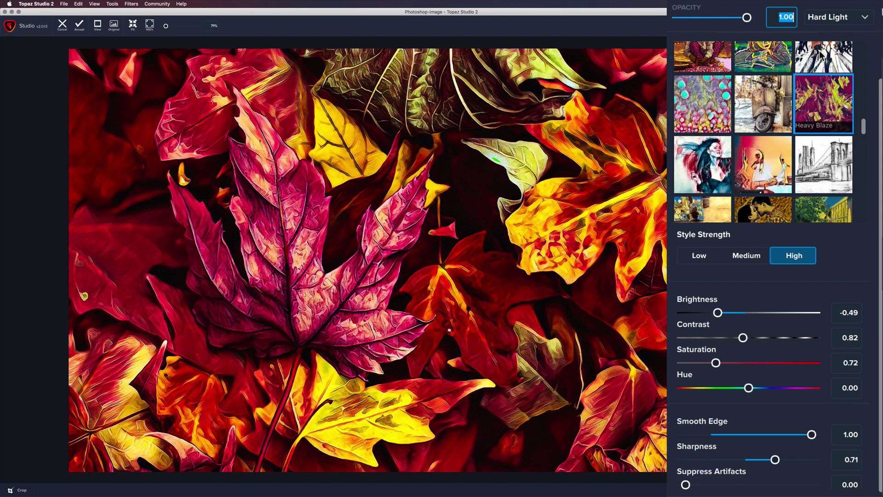
pyautogui.moveTo(746, 19); pyautogui.dragTo(721, 19)
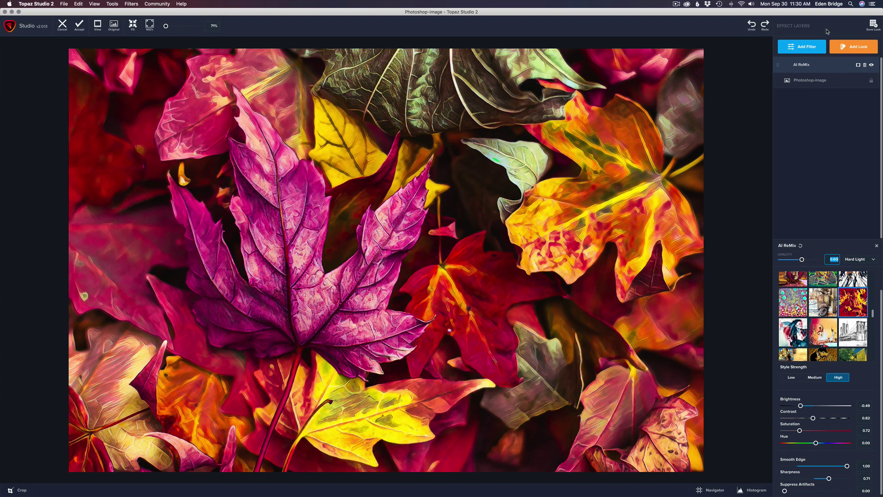
# Step: Try adding the stylistic Impression filter above AI ReMix and reduce its opacity to about 0.48
pyautogui.click(809, 47)
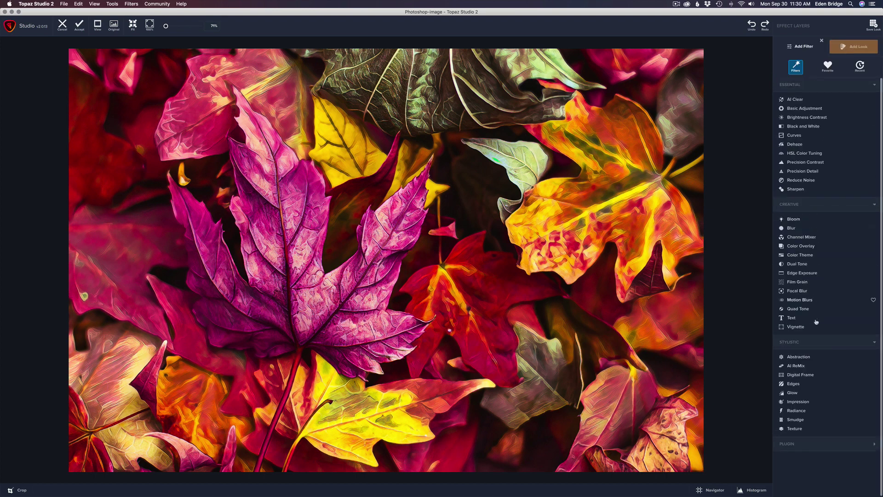
pyautogui.click(797, 402)
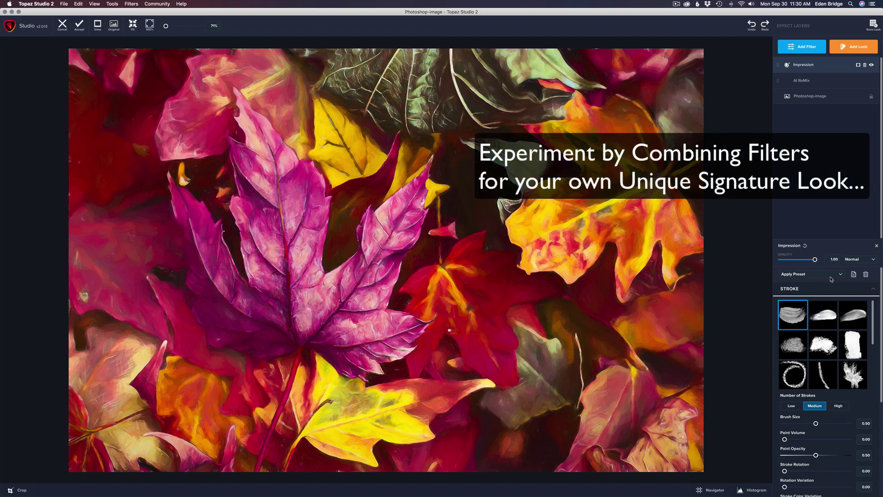
pyautogui.moveTo(814, 259); pyautogui.dragTo(797, 260)
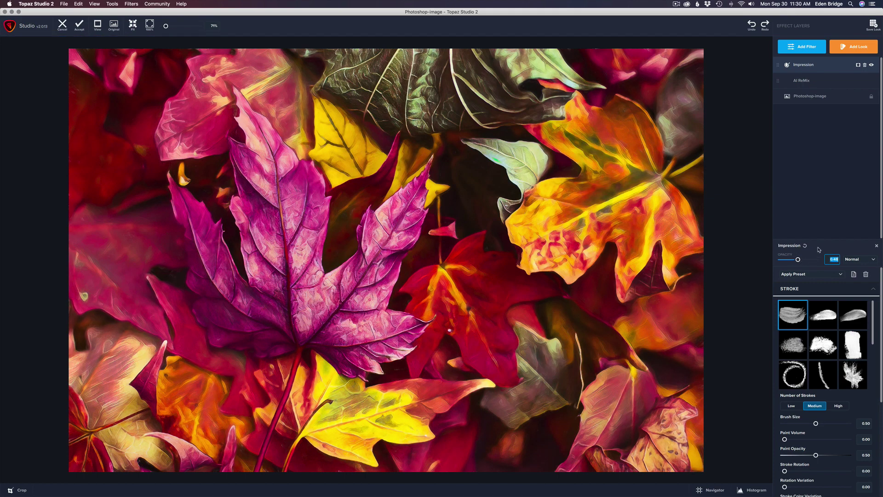
# Step: Compare the photo with the Impression layer hidden and shown, and delete the Impression layer
pyautogui.click(872, 66)
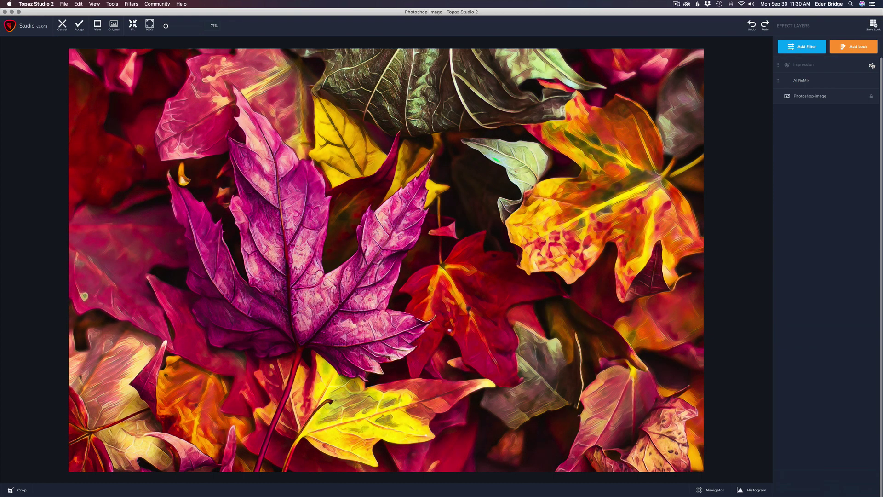
pyautogui.click(872, 65)
pyautogui.click(872, 65)
pyautogui.click(872, 65)
pyautogui.click(872, 66)
pyautogui.click(872, 65)
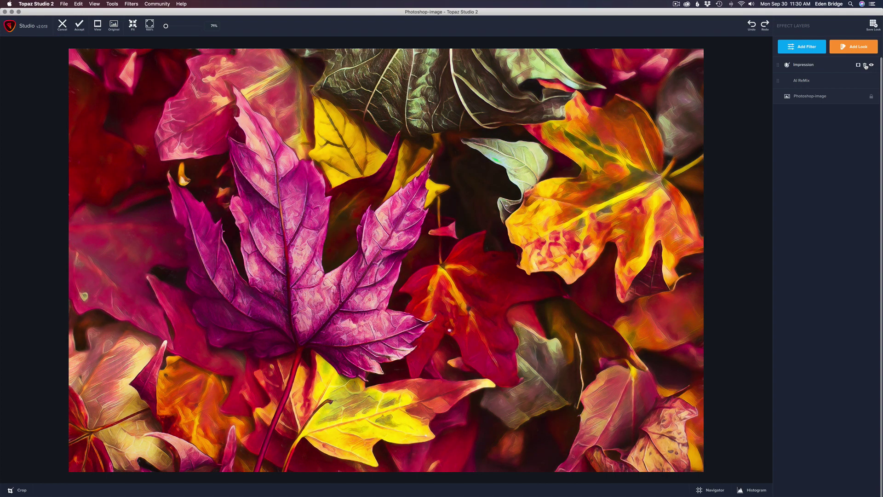
pyautogui.click(865, 65)
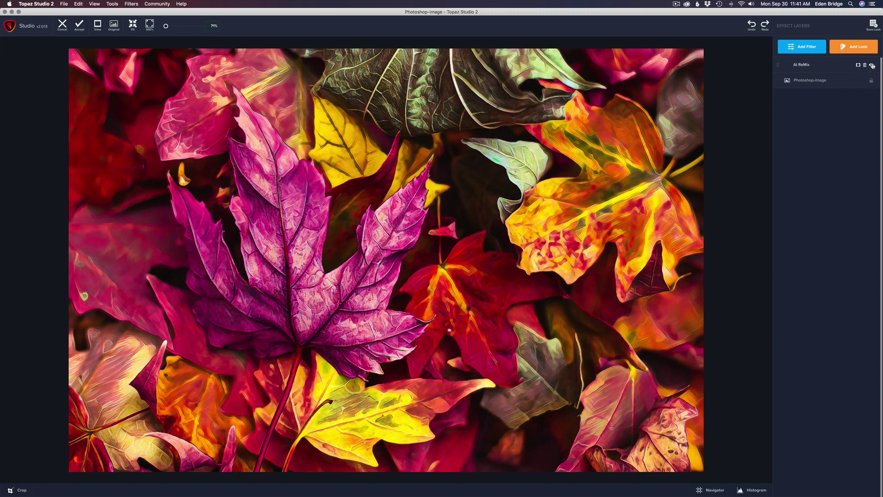
# Step: Toggle the AI ReMix layer's visibility to compare the Heavy Blaze effect with the original photo
pyautogui.click(872, 66)
pyautogui.click(871, 65)
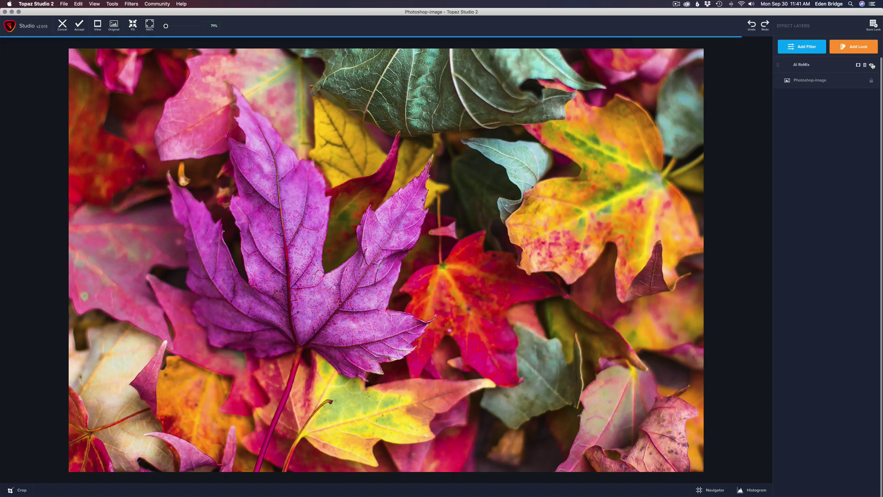